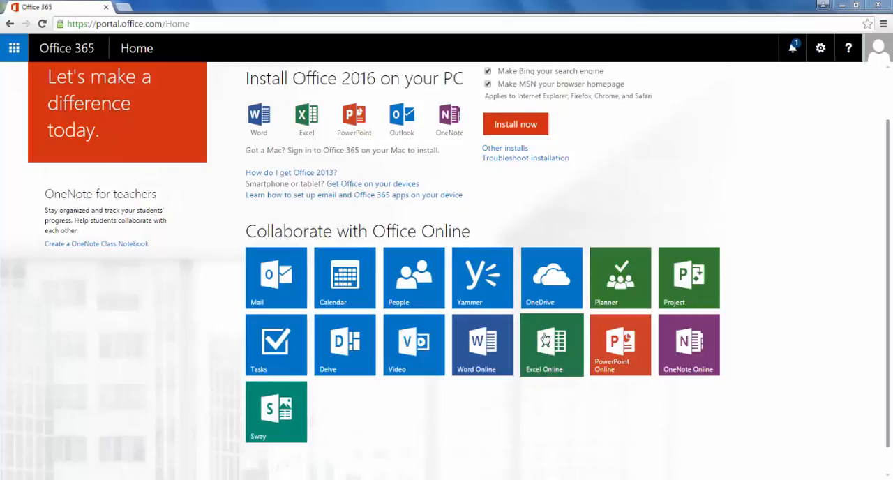
Open Excel Online from the Office 365 home page and create a new blank workbook
left_click(555, 362)
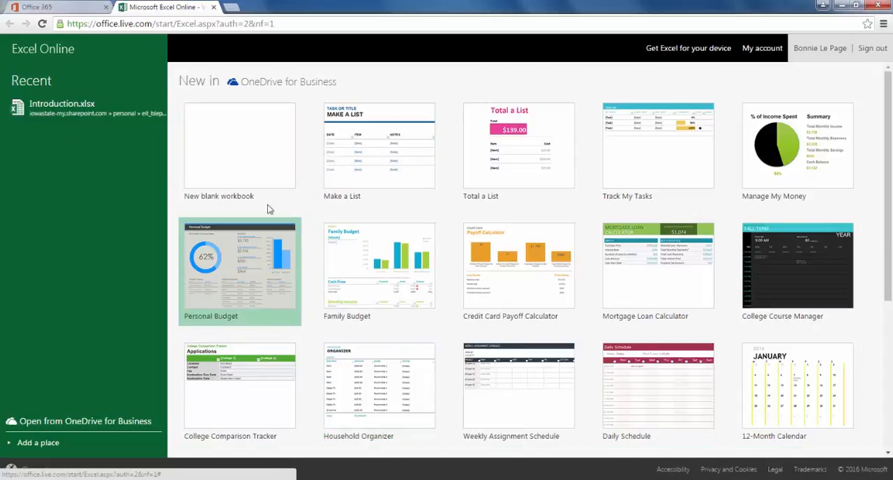
left_click(250, 153)
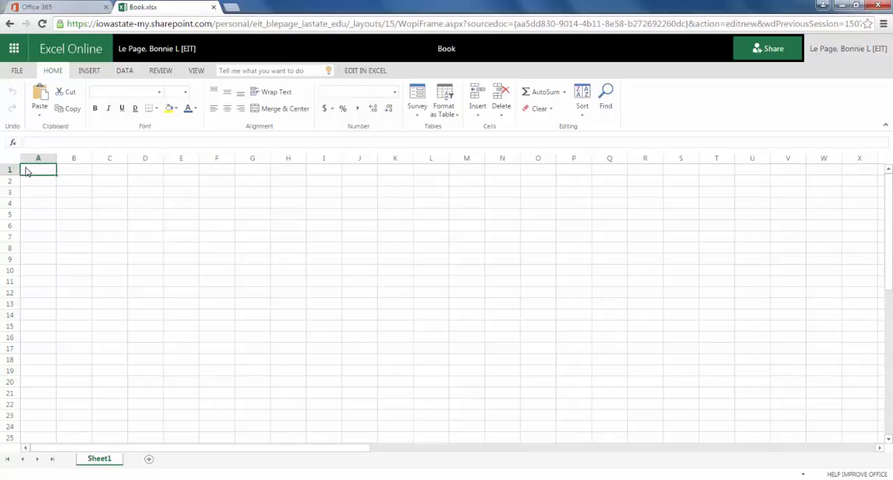
Enter Test 1 in cell A1 and Test 2 in cell A2
type("Test 1")
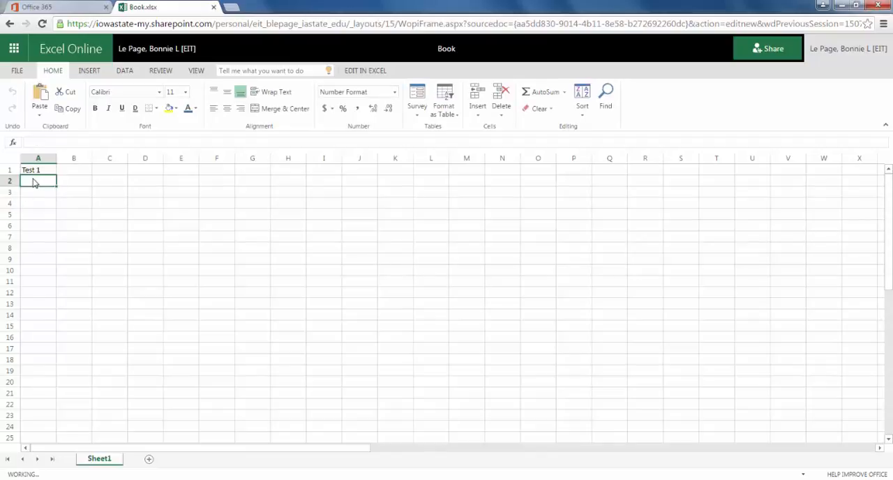
left_click(33, 180)
type("Tes")
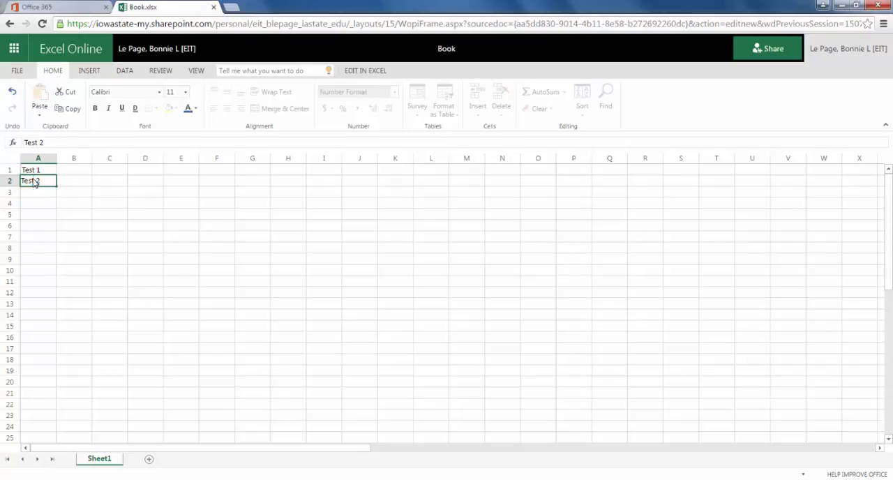
type("t 2")
Extend the series in A1:A2 down column A to Test 10 in row 10
left_click(53, 170)
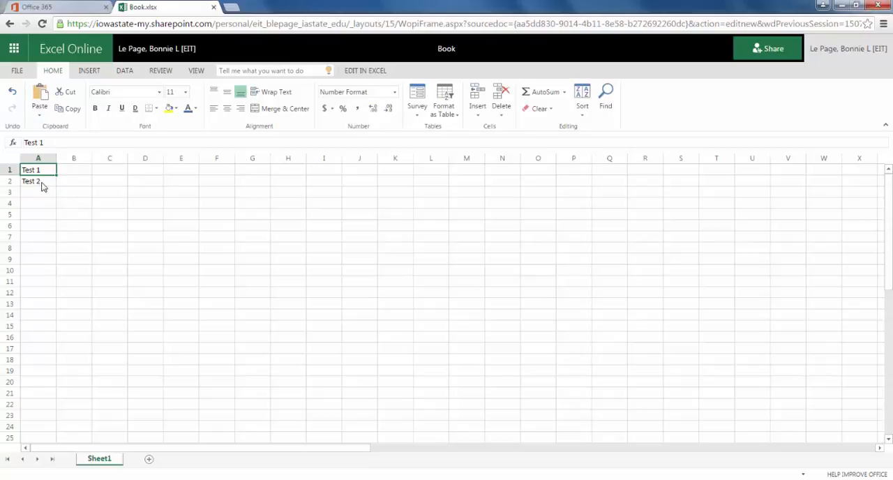
left_click(40, 183, "shift")
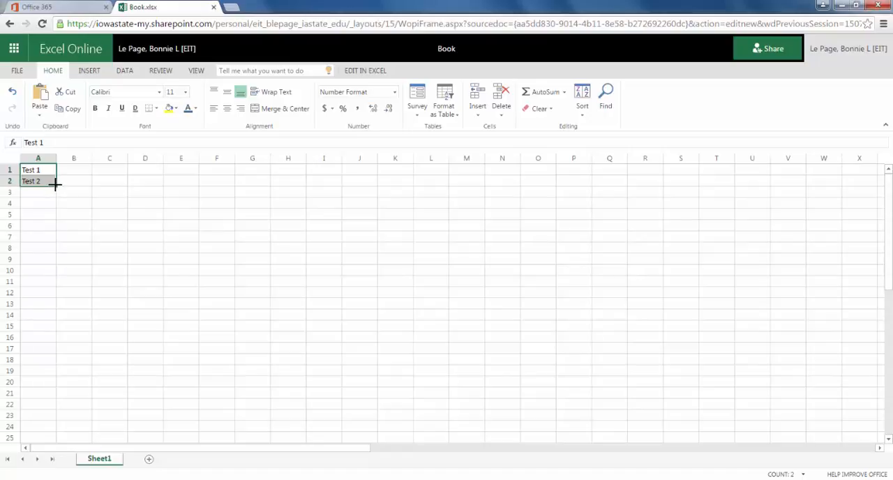
left_click_drag(55, 184, 48, 270)
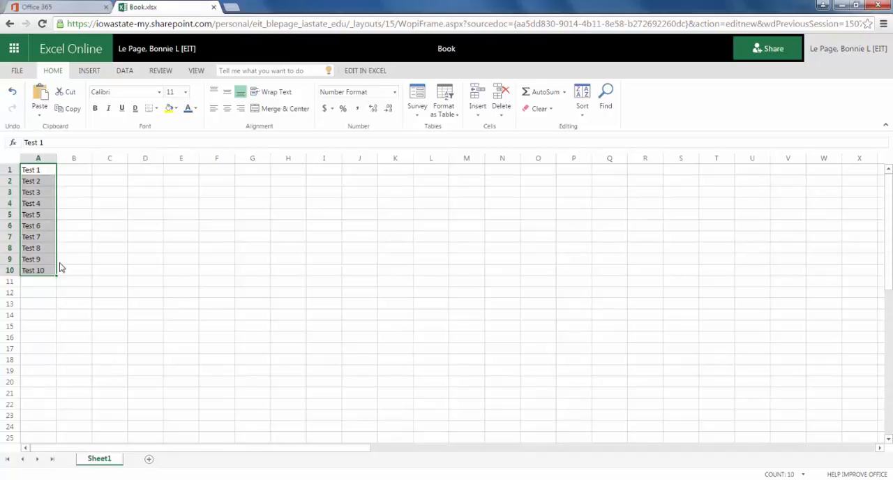
Clear all the Test labels from cells A1 to A10
left_click(79, 183)
left_click(70, 172)
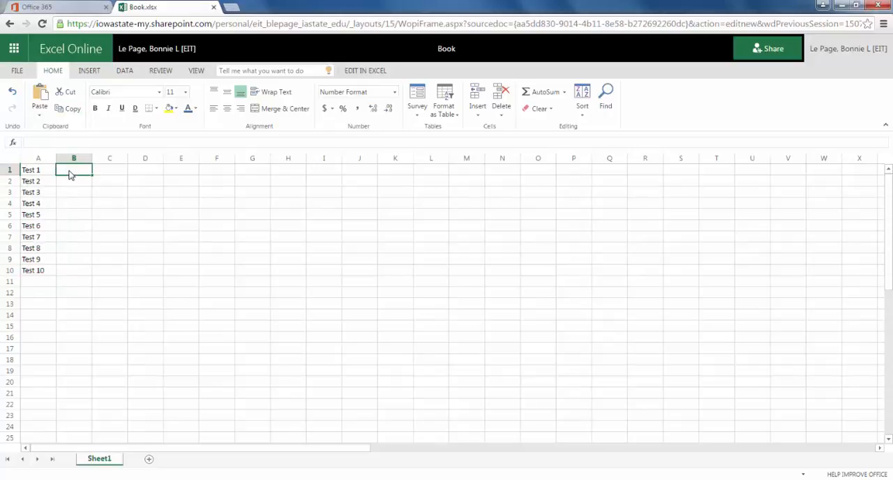
left_click(38, 172)
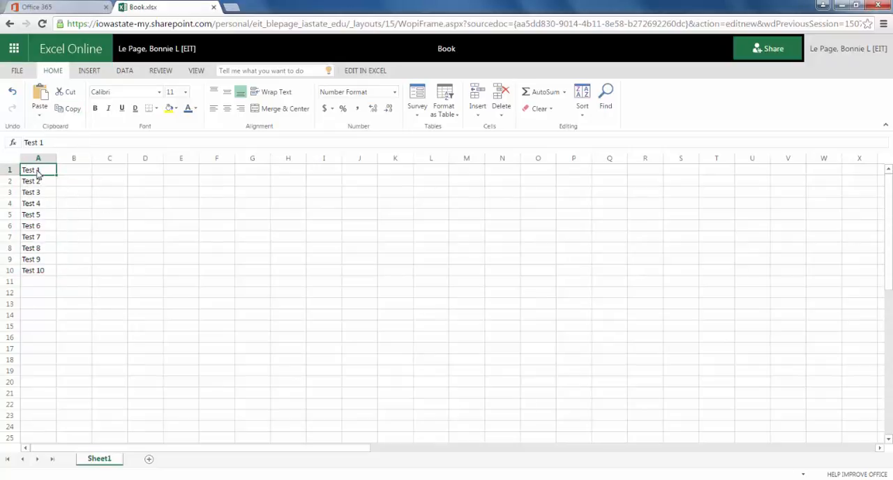
key("Delete")
left_click(42, 185)
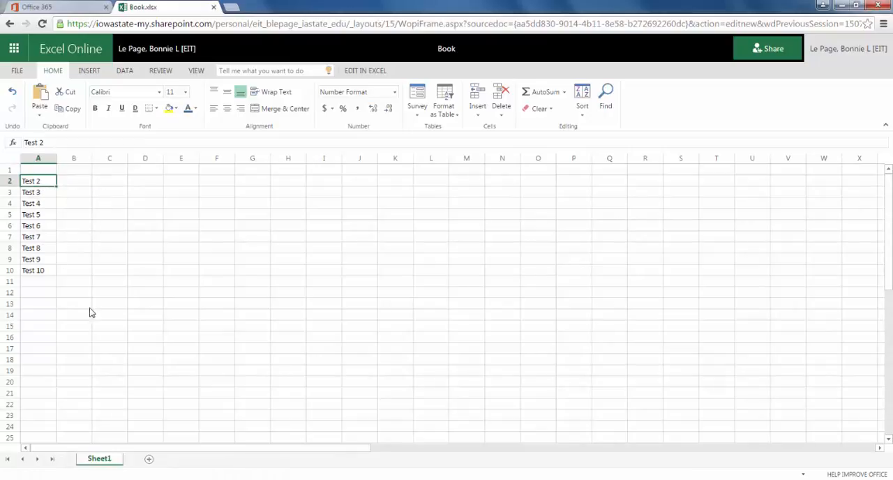
left_click(47, 274, "shift")
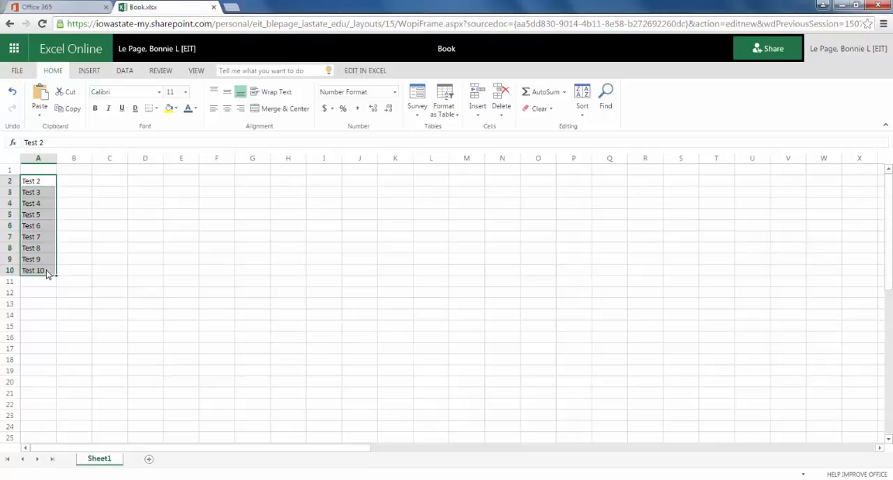
key("Delete")
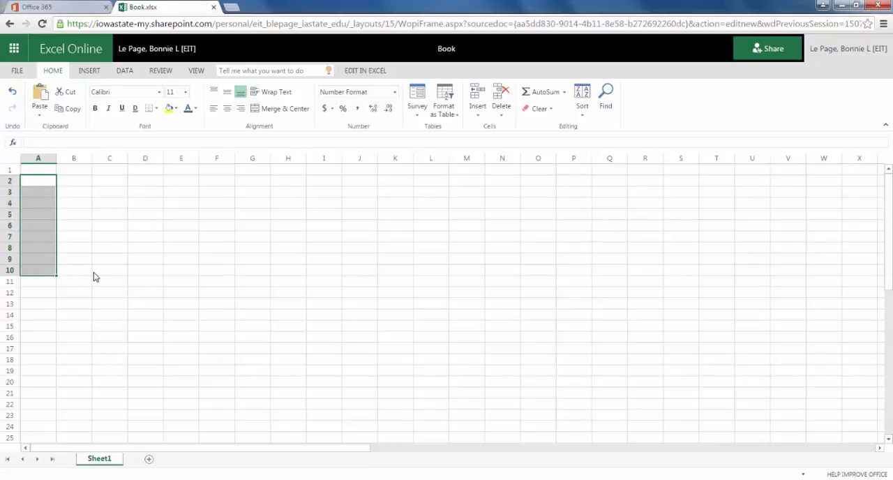
left_click(94, 272)
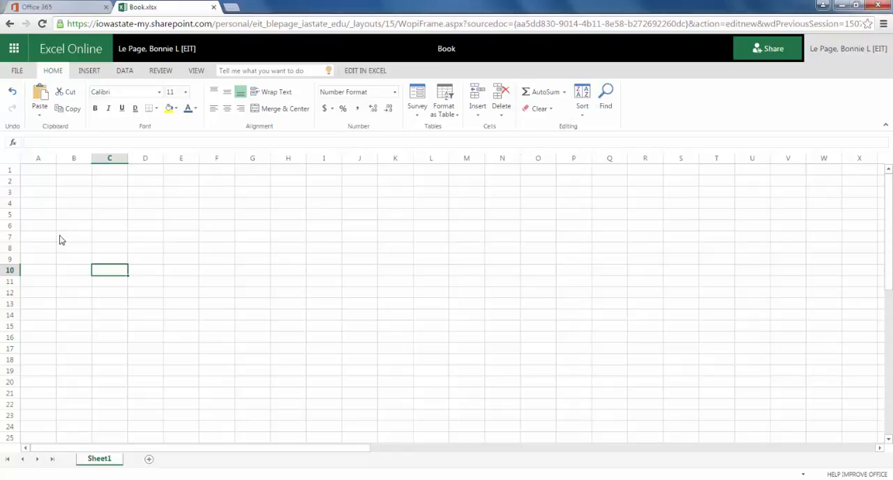
Enter Test 1 in cell A2 and Test 2 in cell A3, leaving row 1 free for headings
left_click(38, 182)
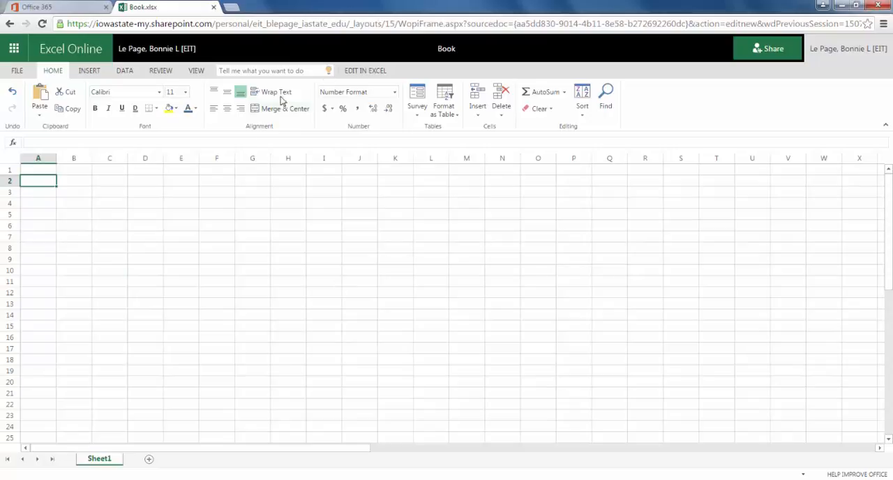
type("Test 1")
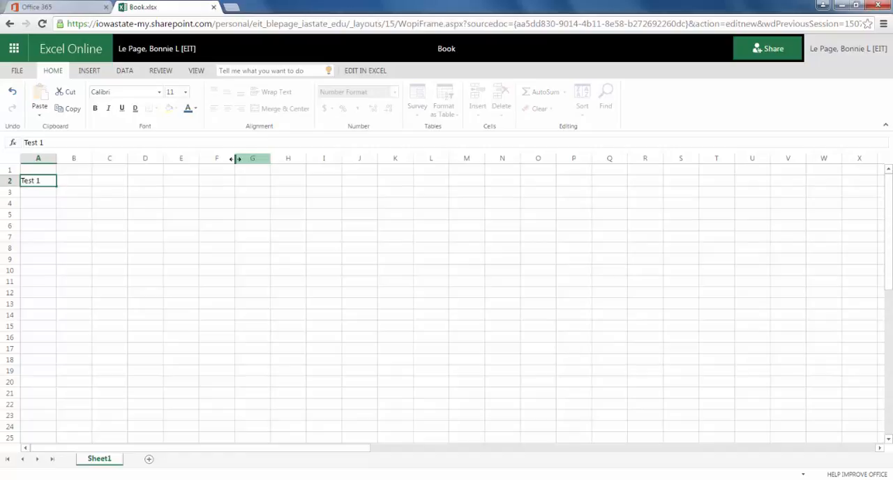
key("Return")
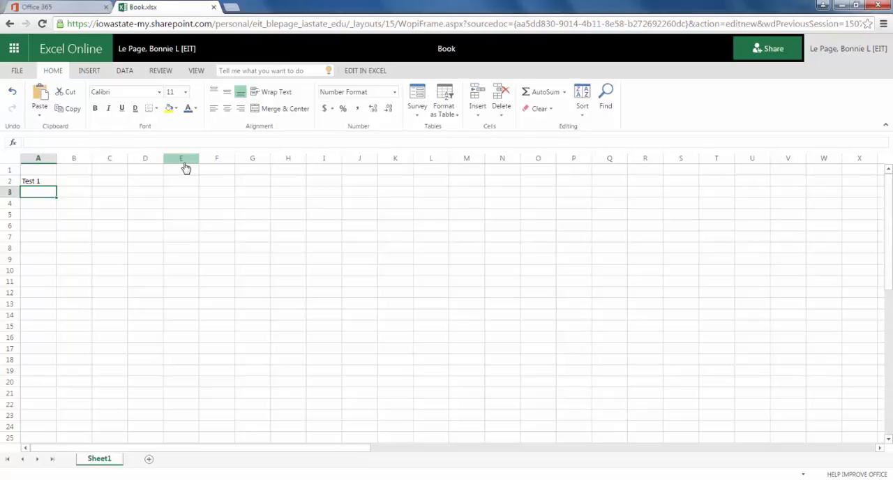
type("Test")
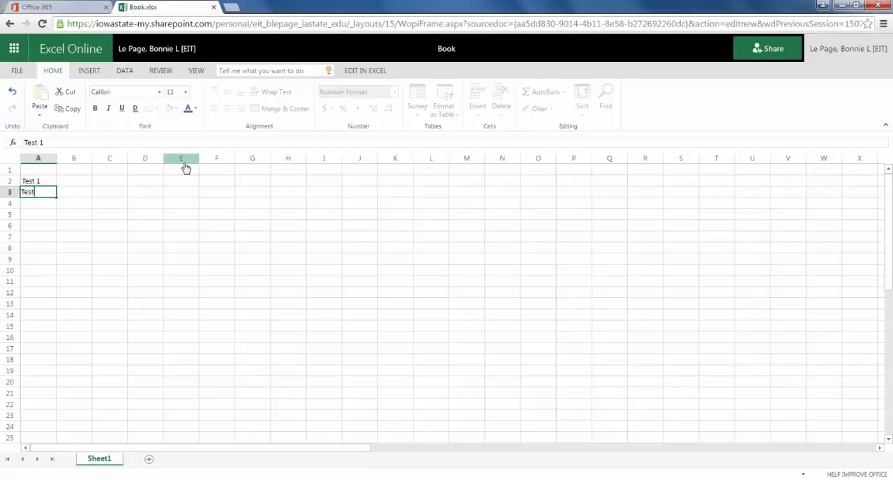
type(" 2")
key("Return")
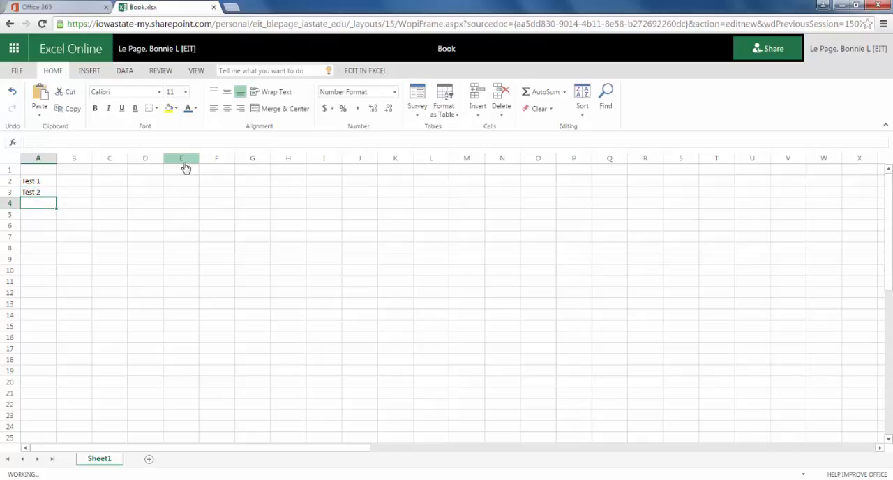
Extend the series in A2:A3 down column A to Test 10 in row 11
left_click(32, 181)
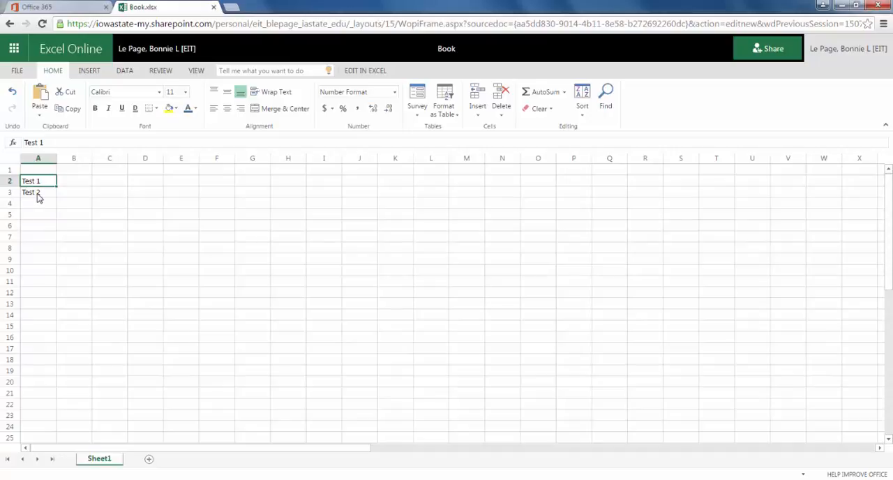
left_click(36, 195, "shift")
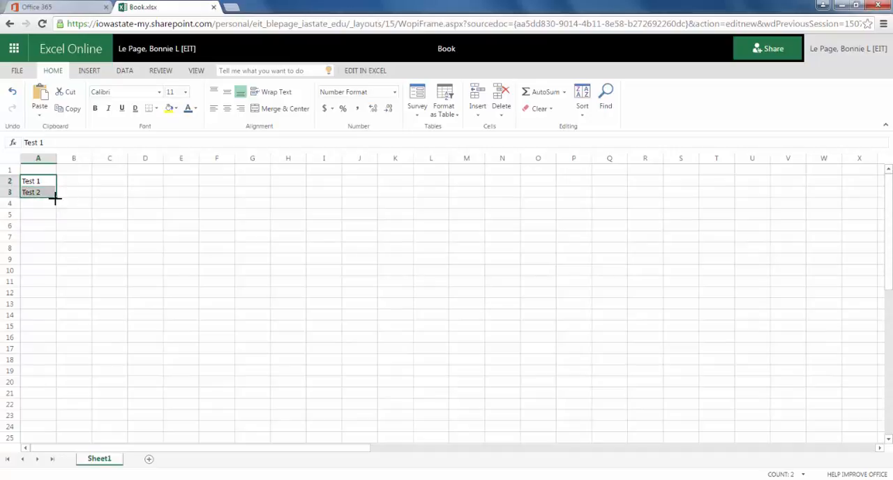
left_click_drag(55, 198, 44, 285)
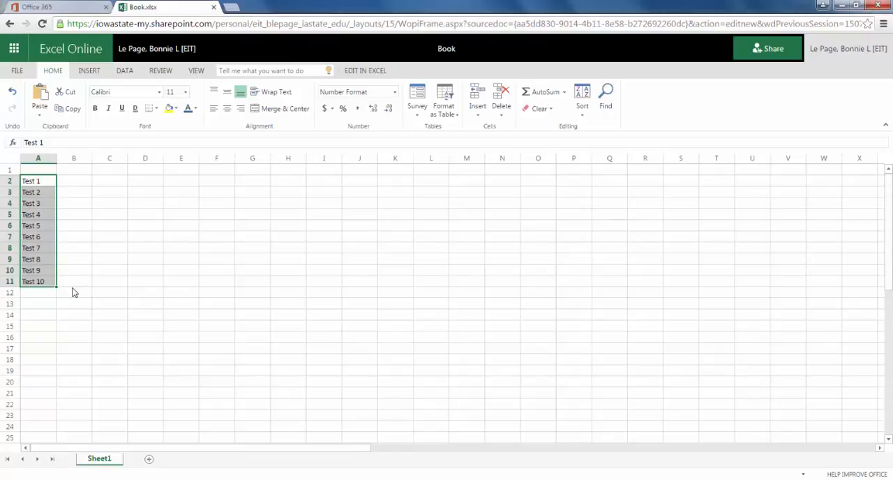
Enter the column headings Number 1 in cell B1 and Number 2 in cell C1
left_click(73, 173)
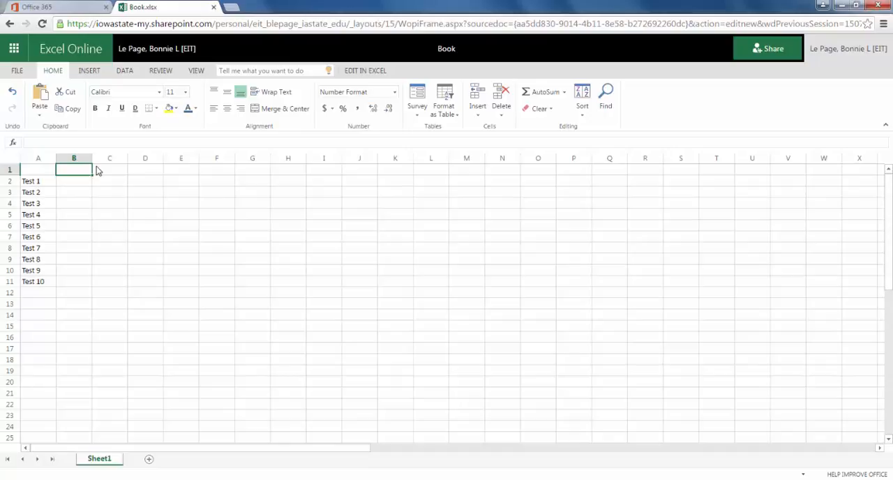
type("Number 1")
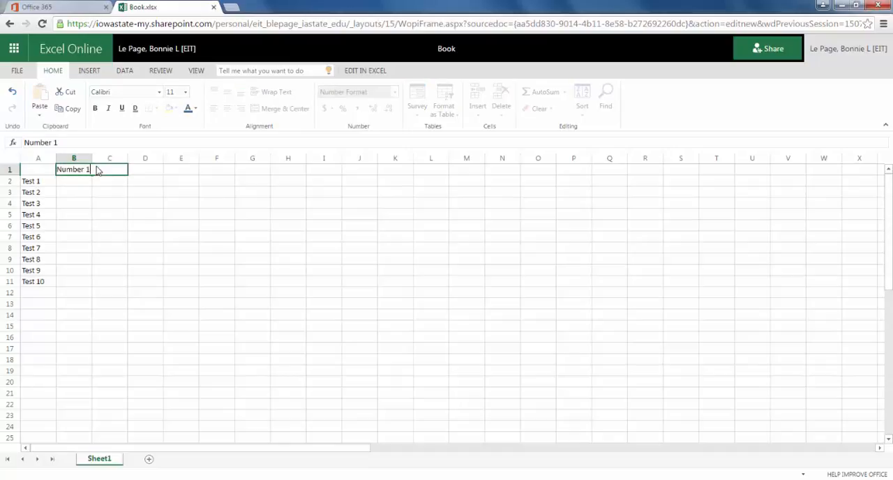
key("Return")
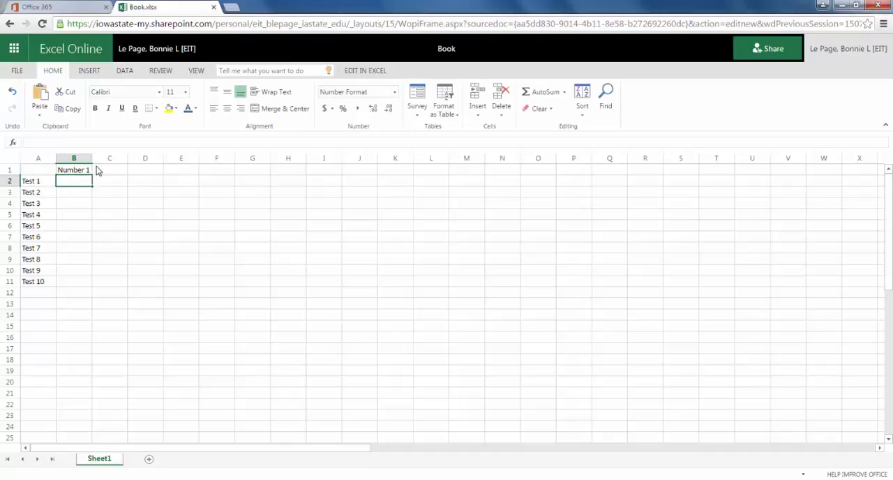
left_click(83, 174)
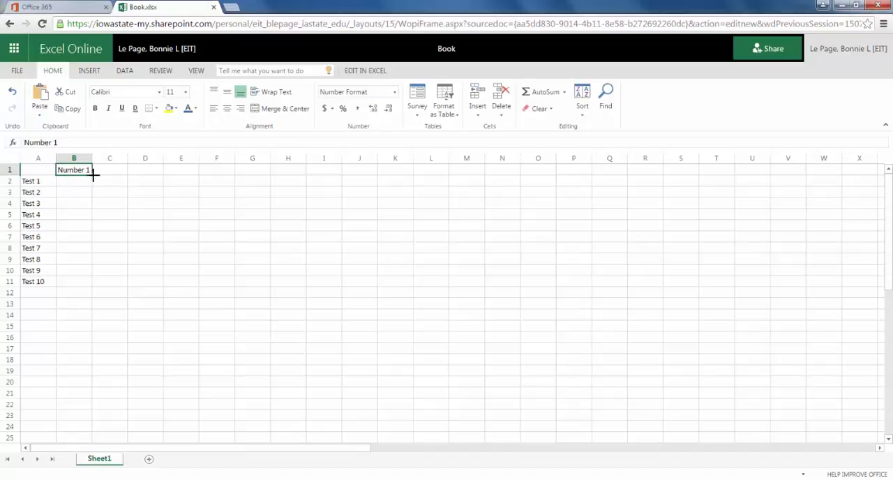
left_click(103, 174)
type("Nu")
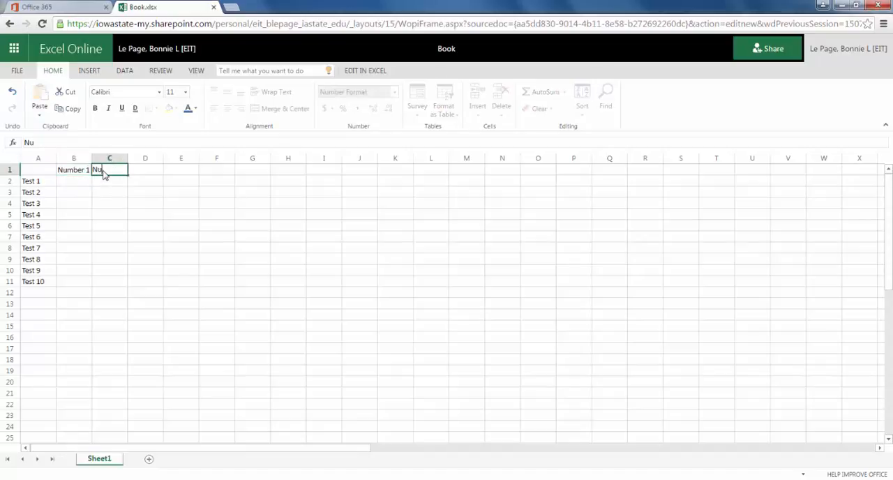
type("mber 2")
key("Return")
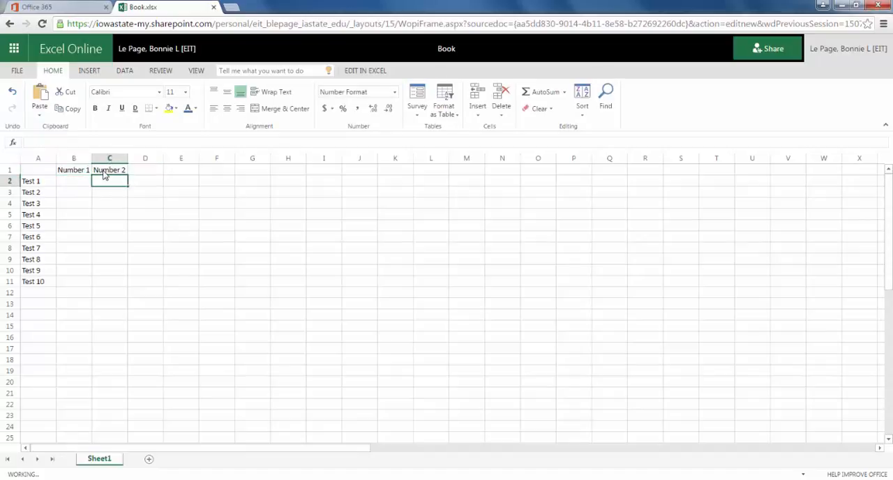
Enter the column heading Total in cell D1
left_click(152, 171)
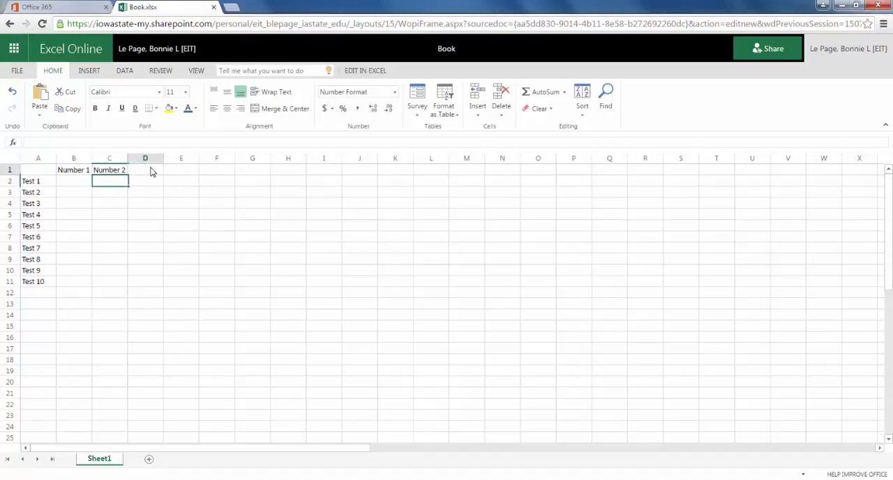
type("tTo")
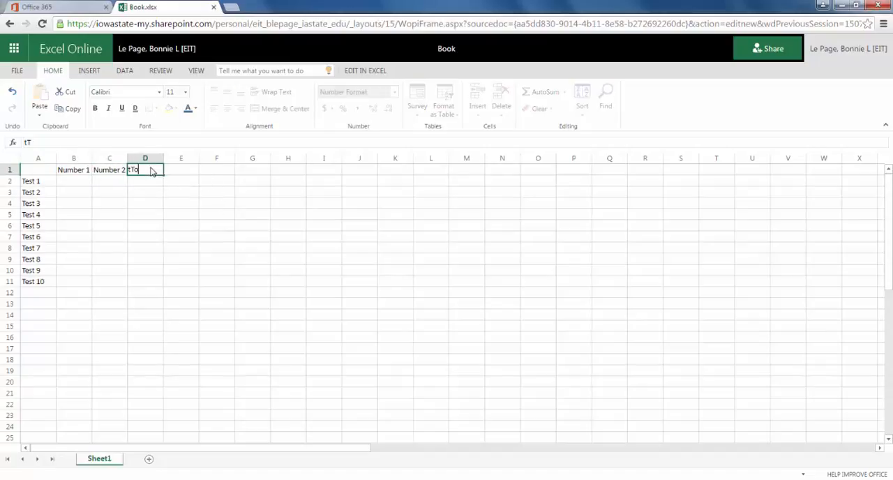
key("BackSpace")
key("BackSpace")
key("BackSpace")
type("Total")
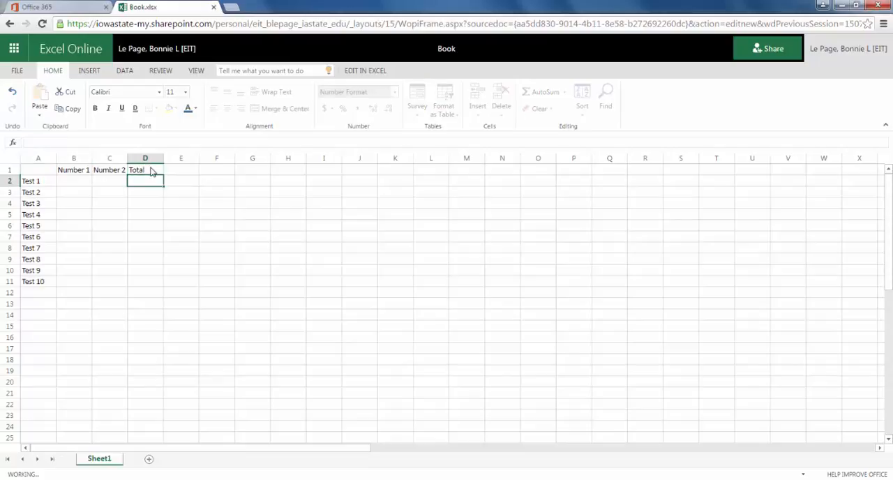
key("Return")
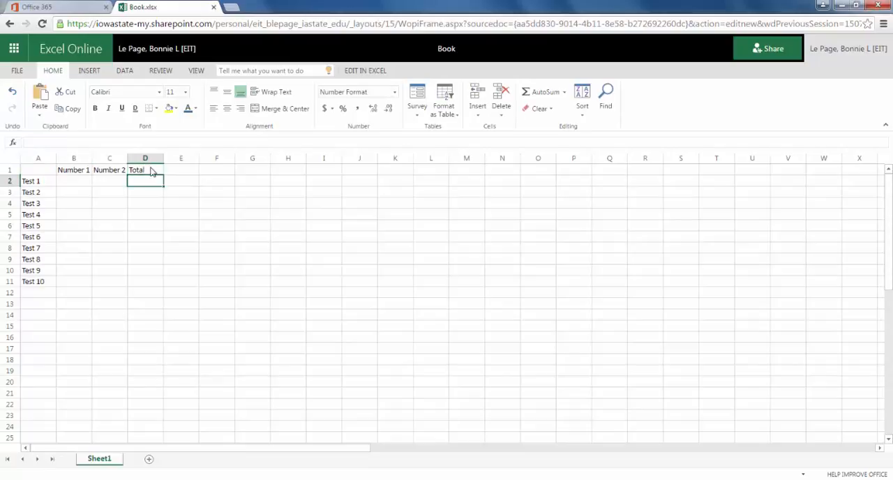
Fill in the Test 1 row with 50 under Number 1 and 49 under Number 2
left_click(76, 185)
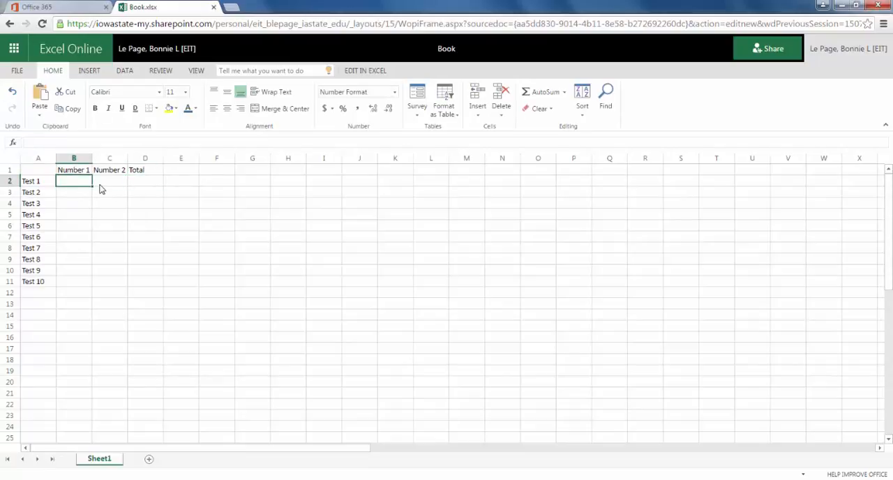
type("50")
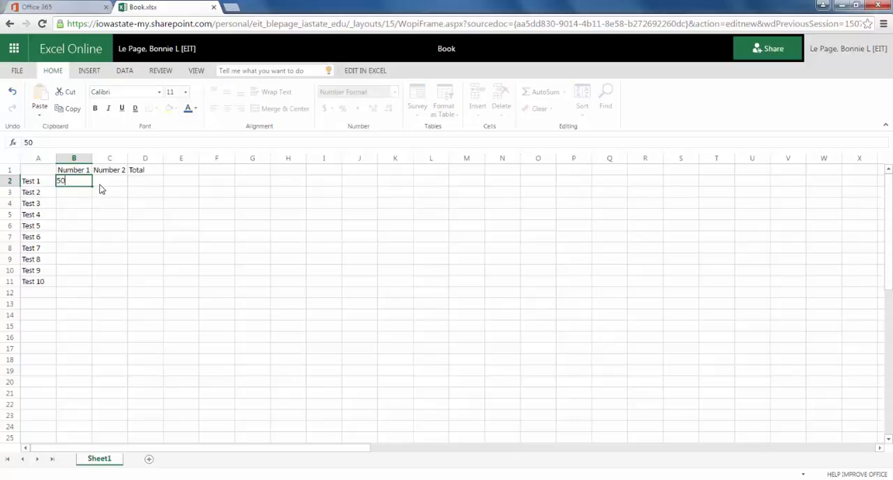
left_click(107, 185)
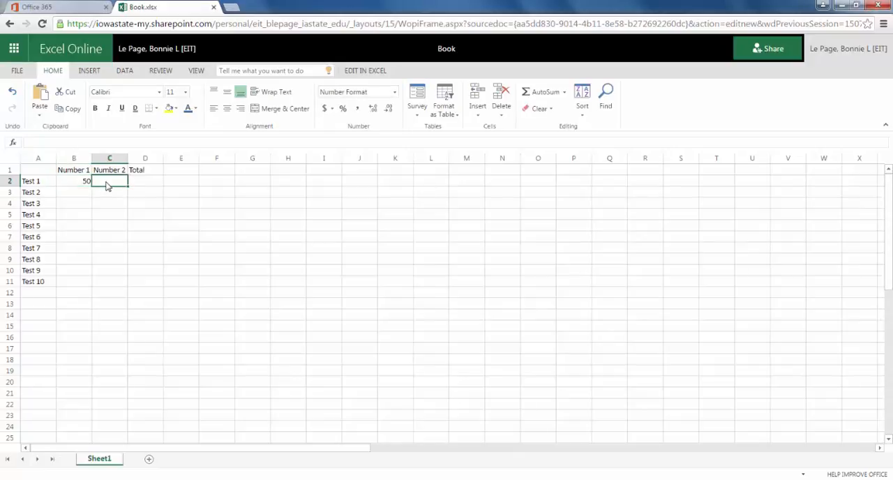
type("49")
key("Tab")
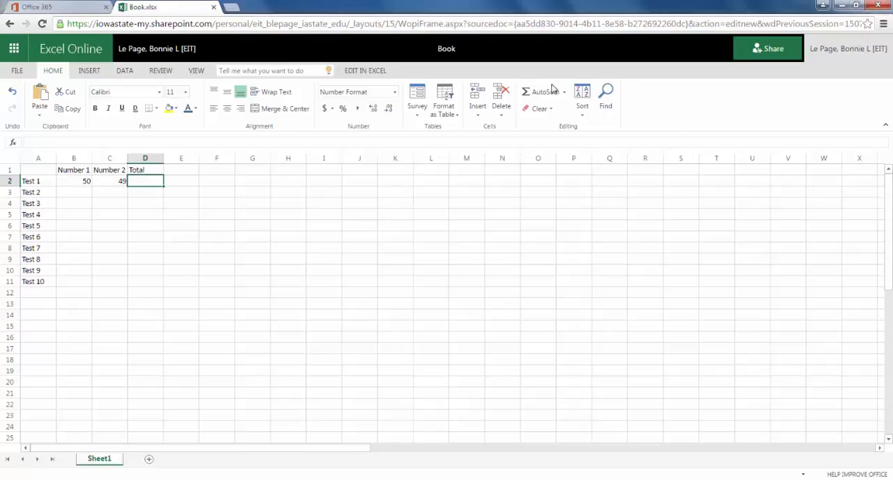
Total the two Test 1 numbers in cell D2 with AutoSum over B2:C2
left_click(80, 184, "shift")
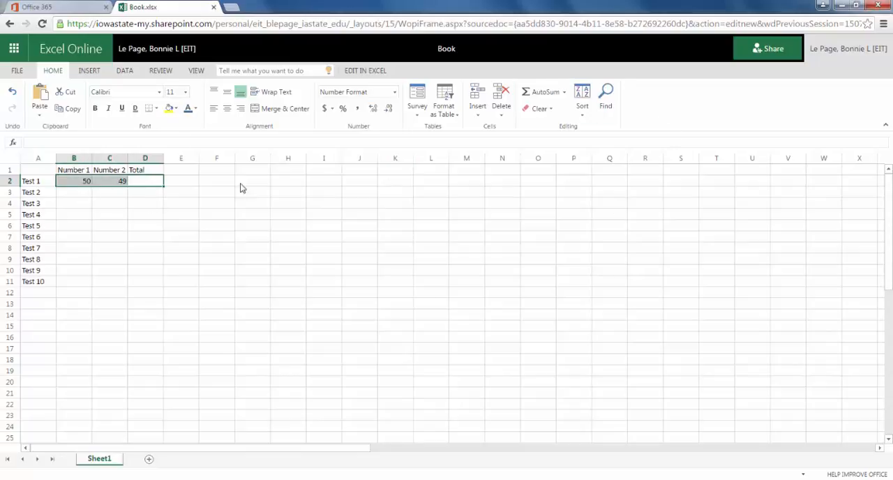
left_click(541, 97)
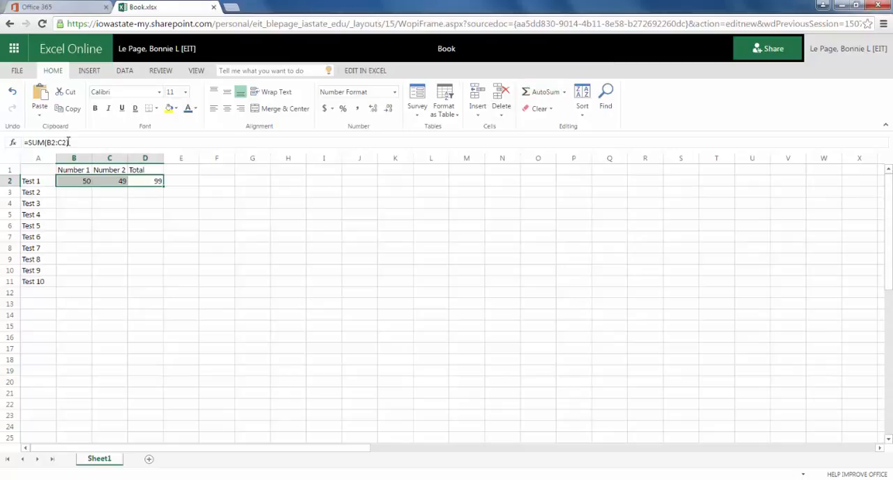
left_click(161, 193)
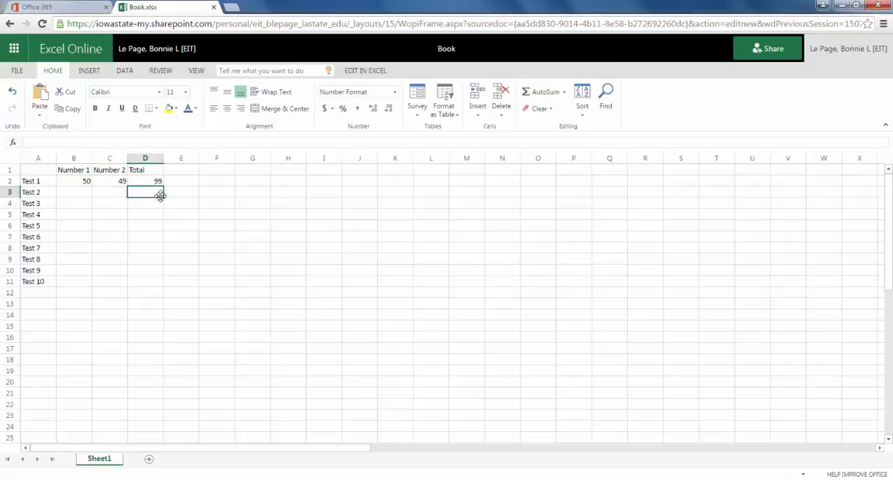
key("Up")
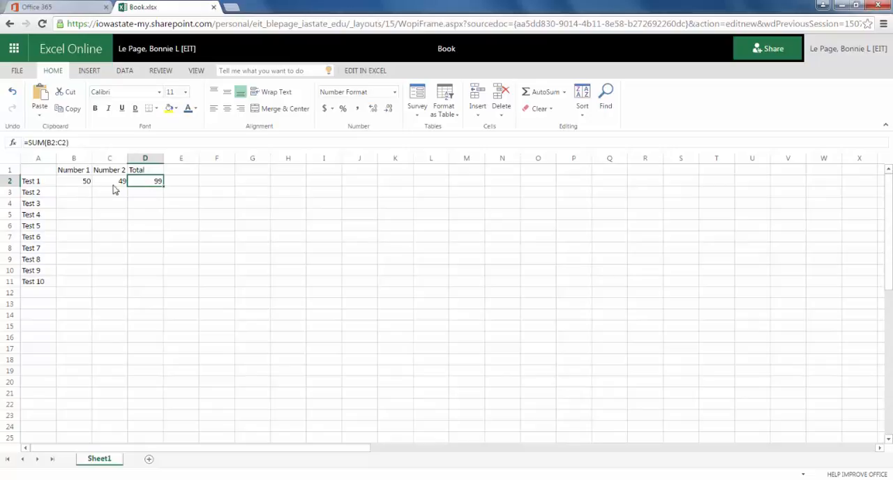
Fill the value 50 from cell B2 down the Number 1 column to Test 10 in row 11
left_click(80, 194)
left_click(82, 184)
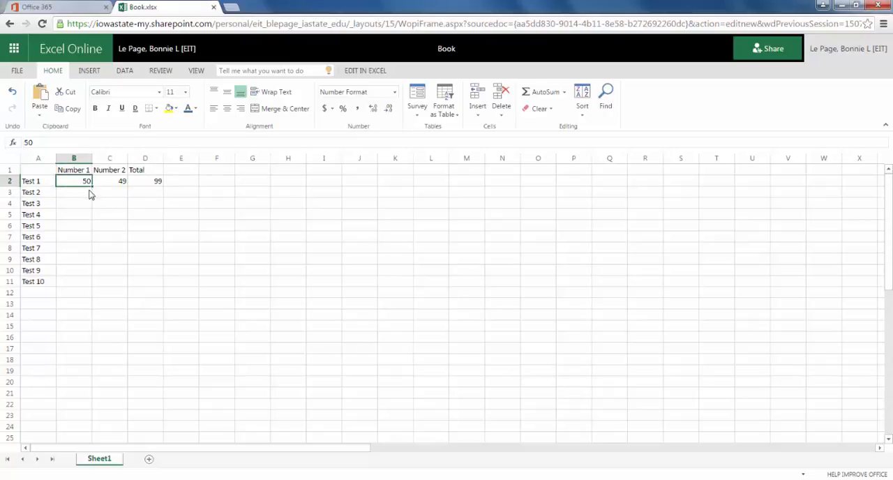
left_click_drag(91, 186, 85, 276)
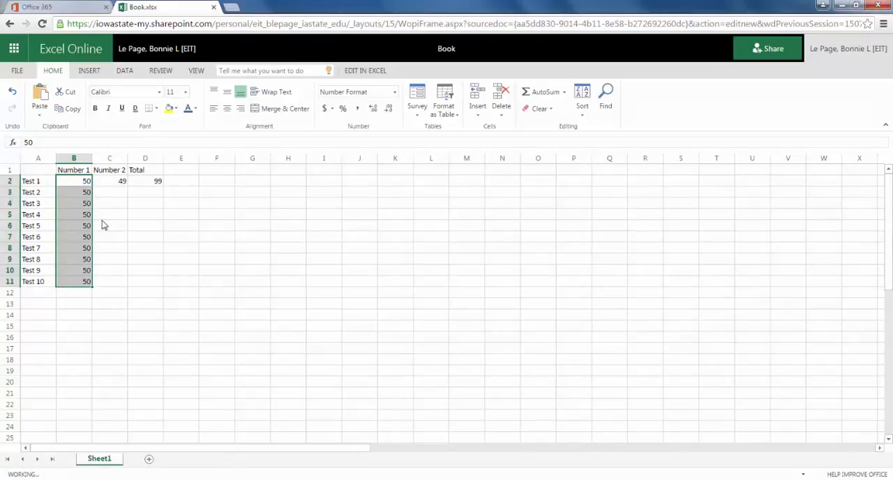
Enter 45, 23, 2 and 3 under Number 2 for Test 2 through Test 5
left_click(119, 197)
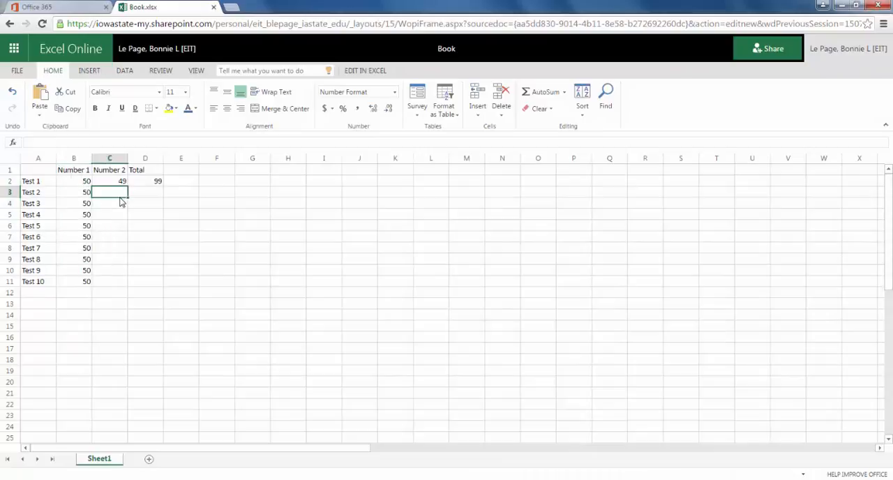
type("45")
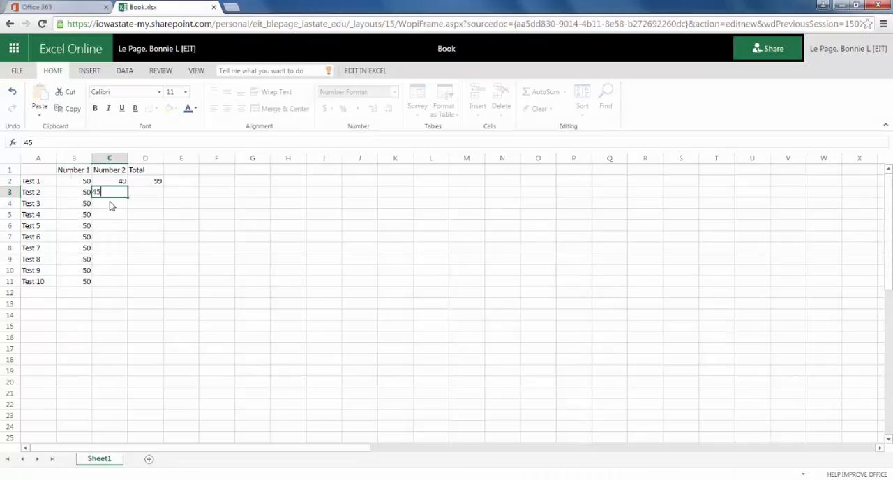
key("Return")
type("23")
key("Return")
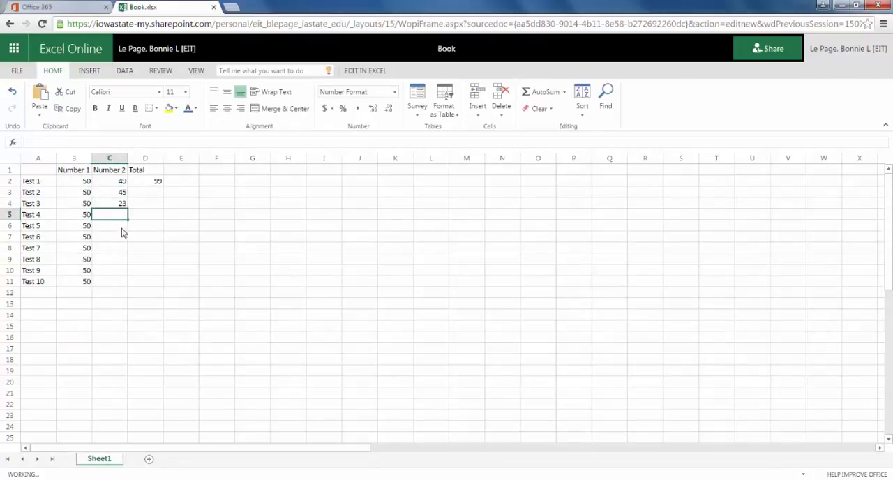
type("2")
key("Return")
type("3")
Enter 8, 4, 90, 100 and 23 under Number 2 for Test 6 through Test 10
left_click(119, 254)
type("4")
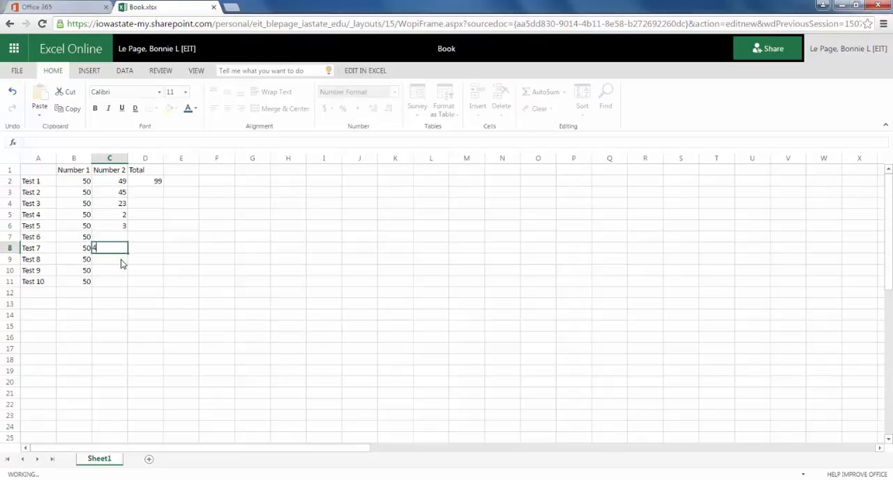
left_click(121, 240)
type("8")
left_click(122, 259)
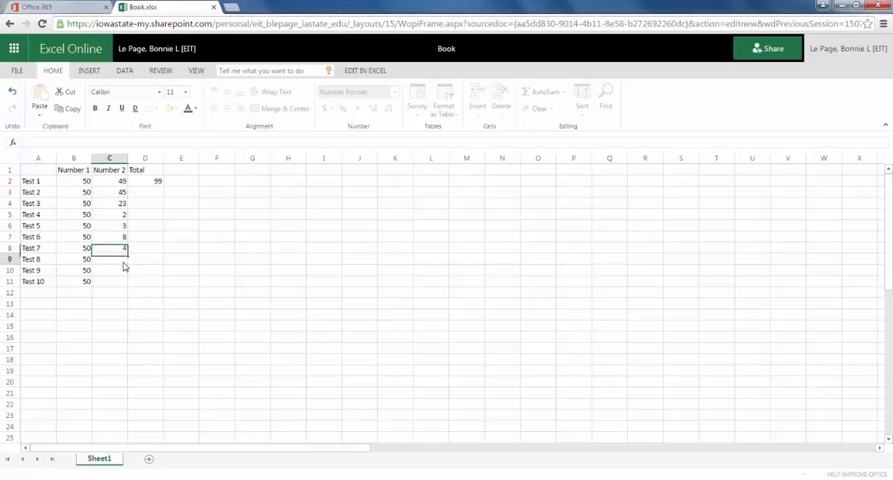
type("90")
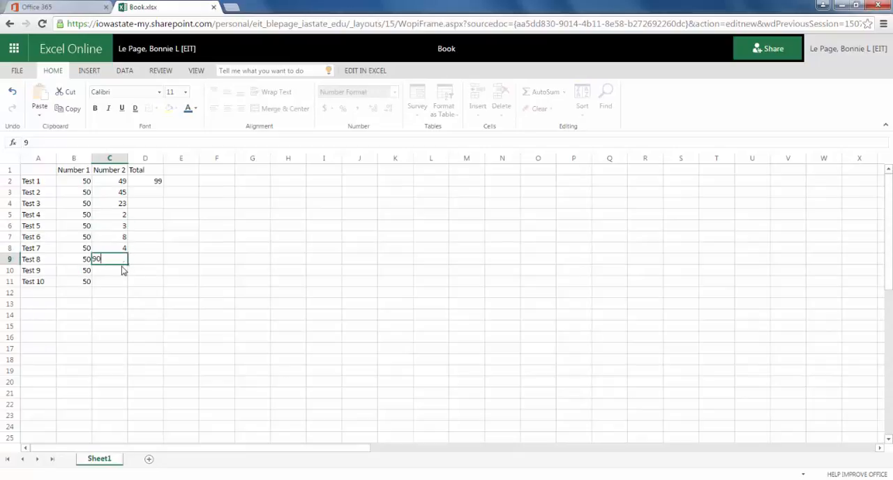
left_click(120, 272)
type("100")
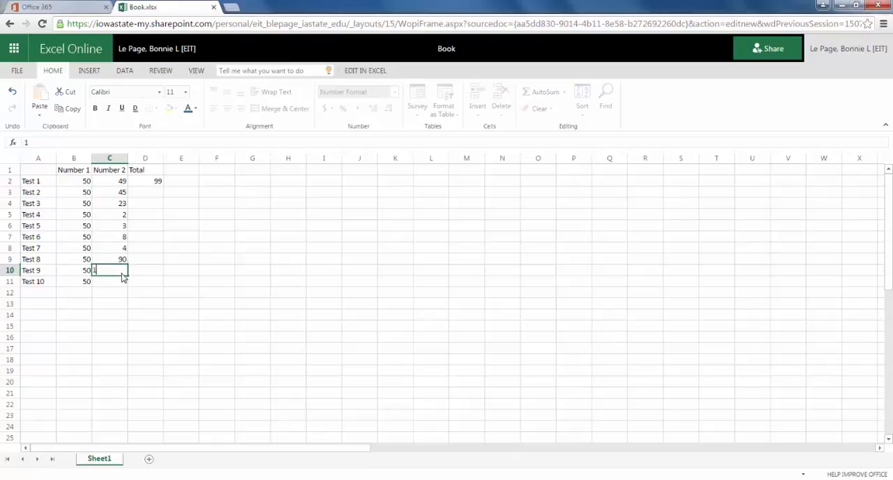
left_click(110, 283)
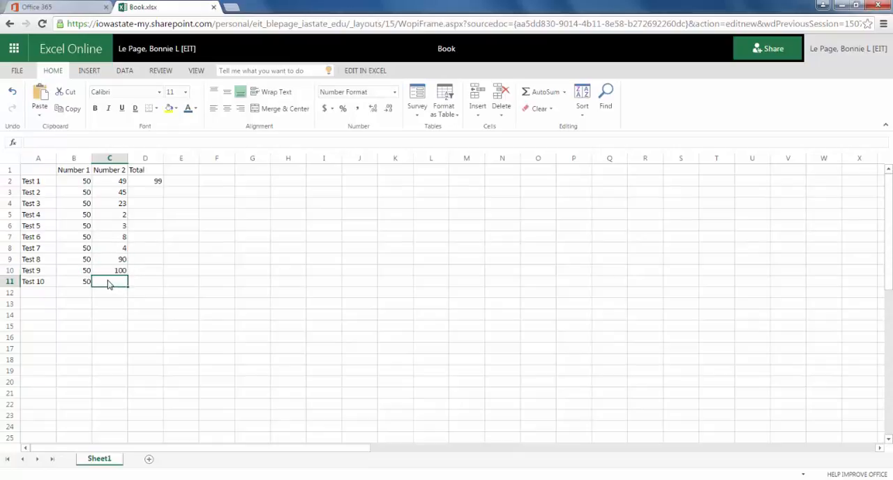
type("23")
left_click(142, 295)
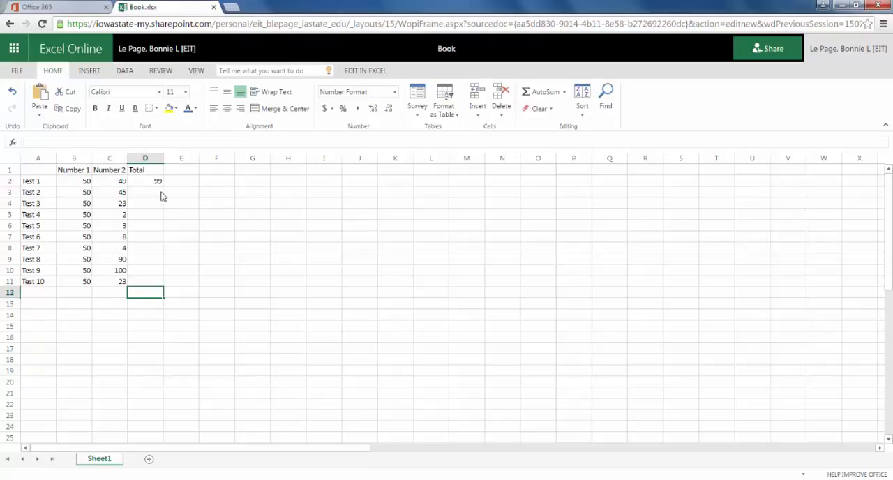
Fill the SUM formula from cell D2 down the Total column to row 11
left_click(158, 184)
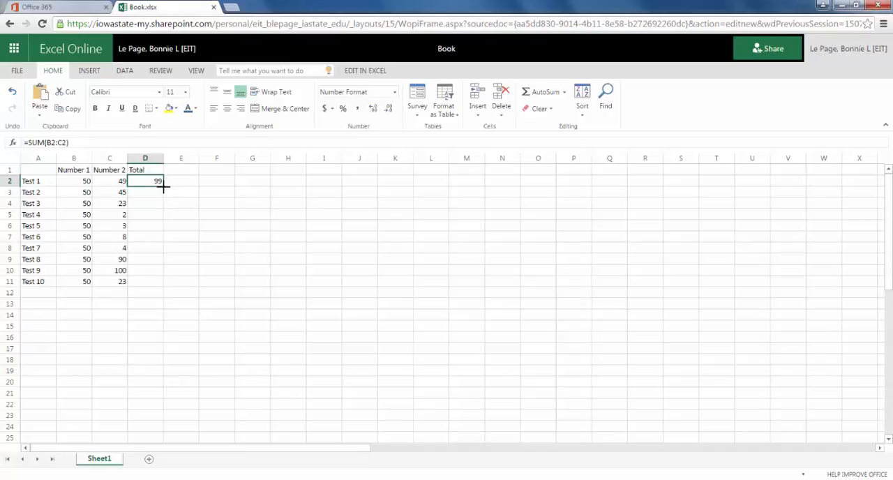
left_click_drag(163, 186, 159, 280)
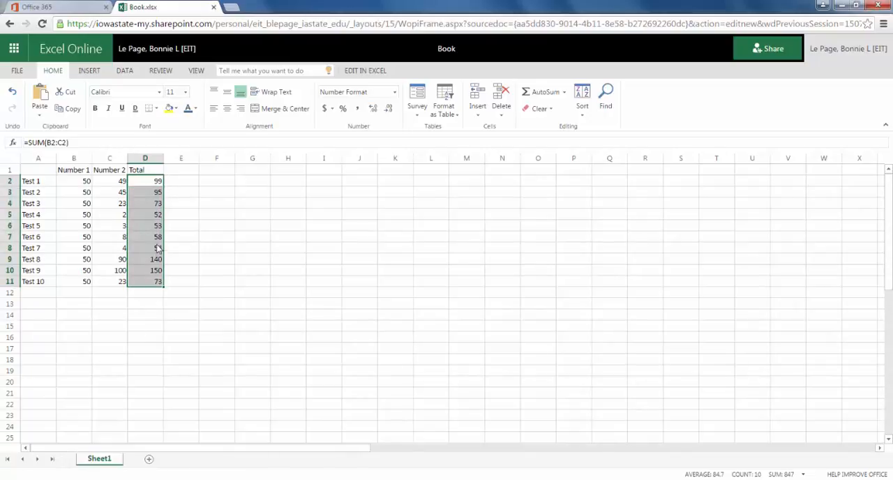
left_click(149, 305)
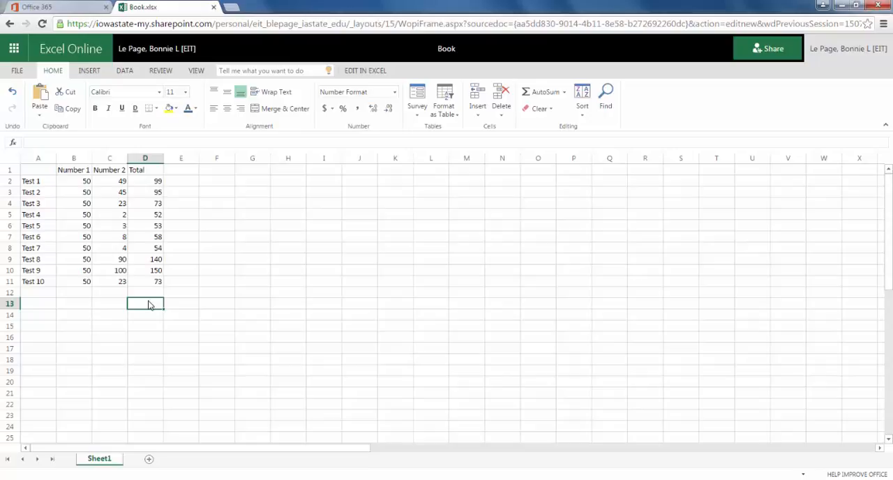
Try to sort the Total column range D1:D11, including its heading, in ascending order
left_click(154, 170)
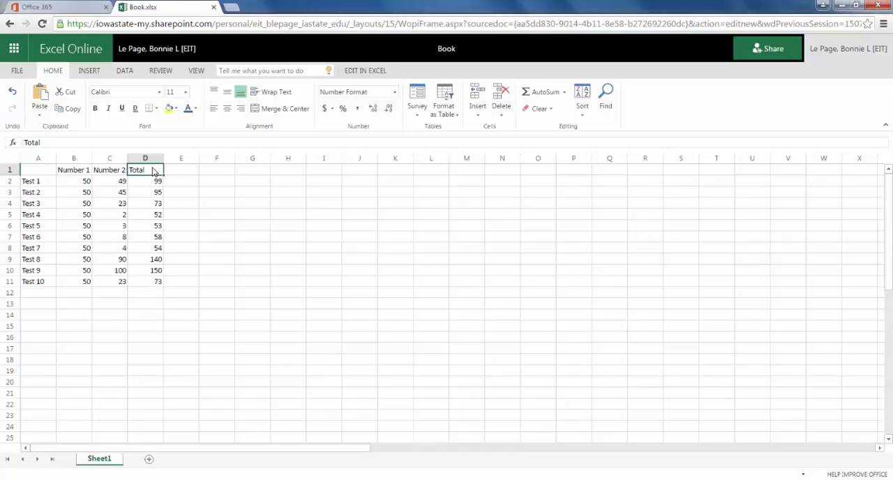
left_click(161, 282, "shift")
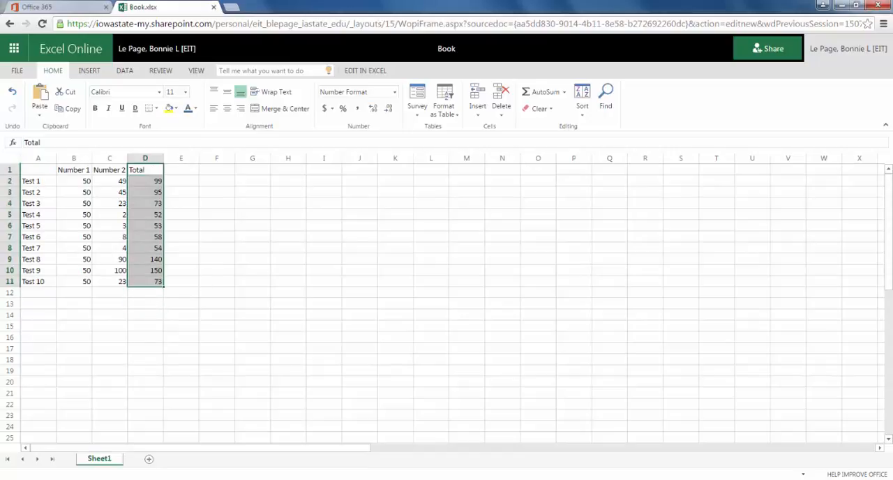
left_click(584, 92)
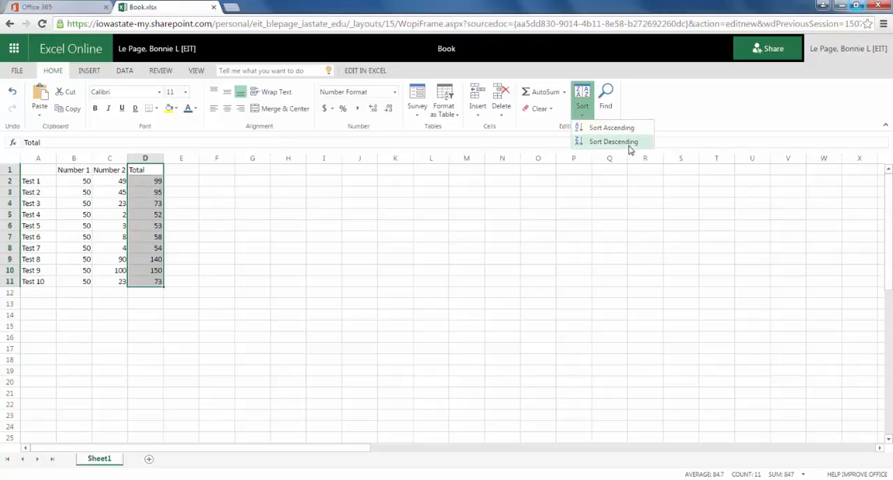
left_click(611, 127)
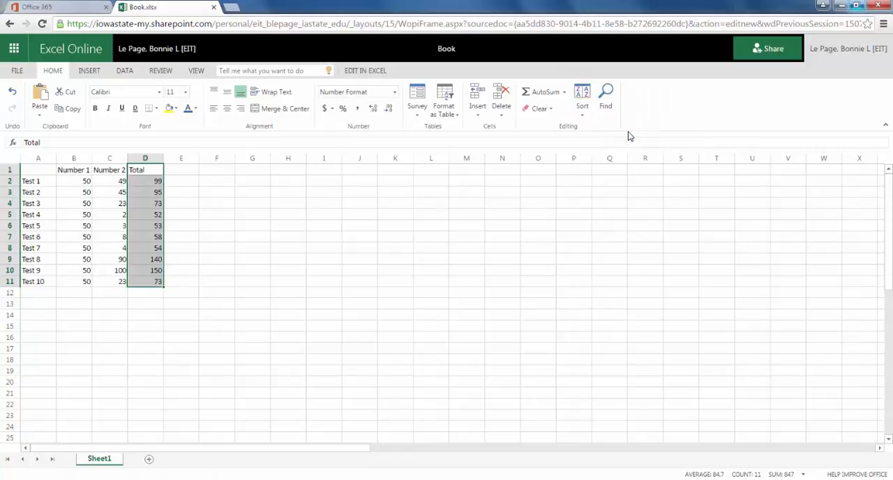
left_click(208, 330)
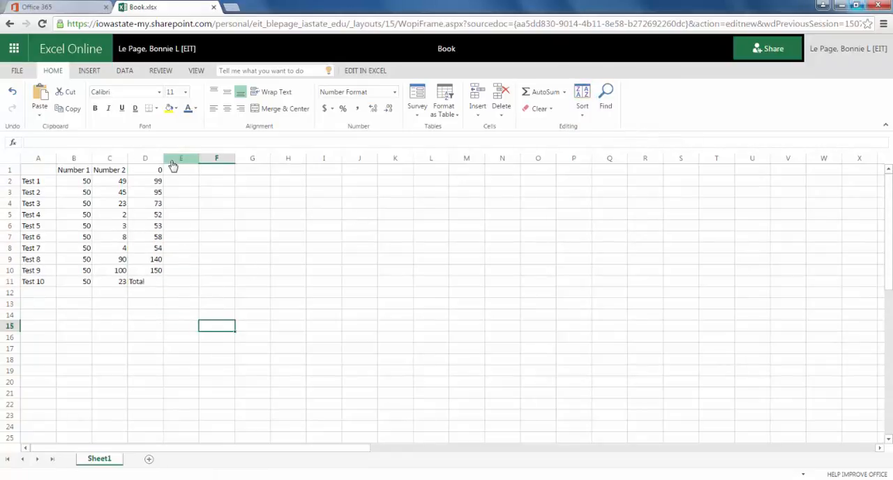
Check the formulas in cells D10 and D2 and undo the sort of the Total column
left_click(157, 270)
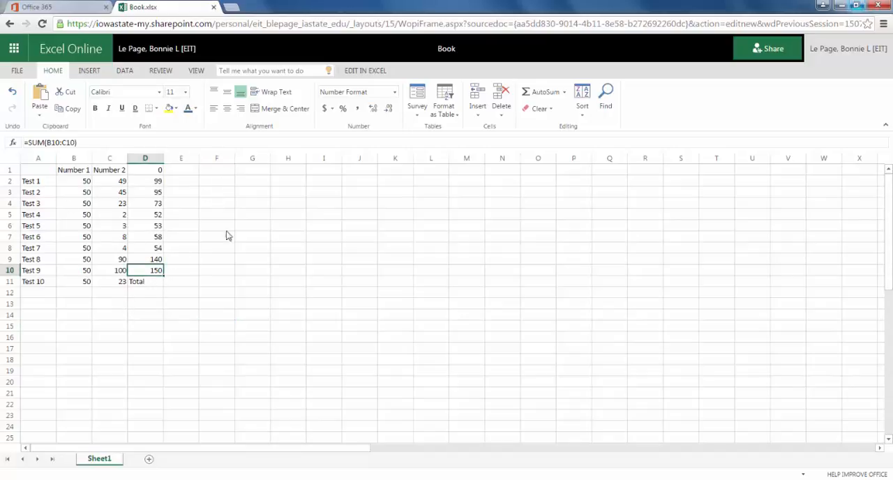
left_click(158, 182)
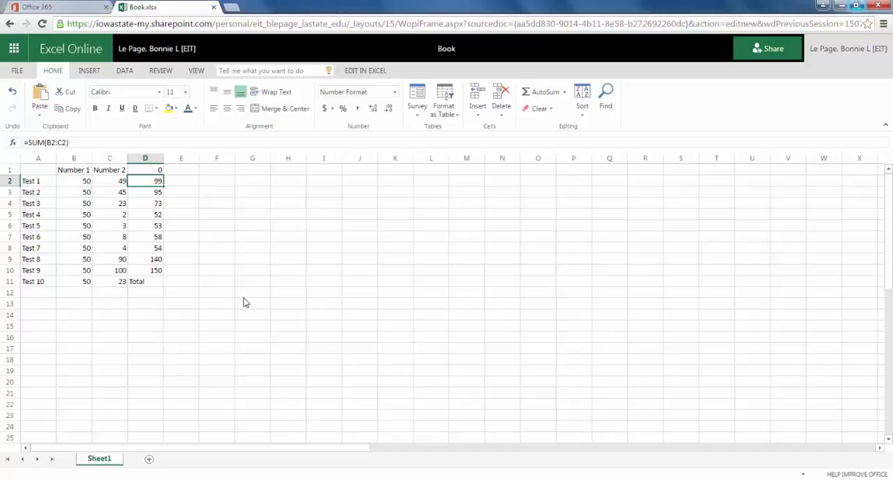
key("ctrl+z")
left_click(193, 315)
Copy the Number 2 values in C2:C11 to column H, starting at cell H3
left_click(123, 183)
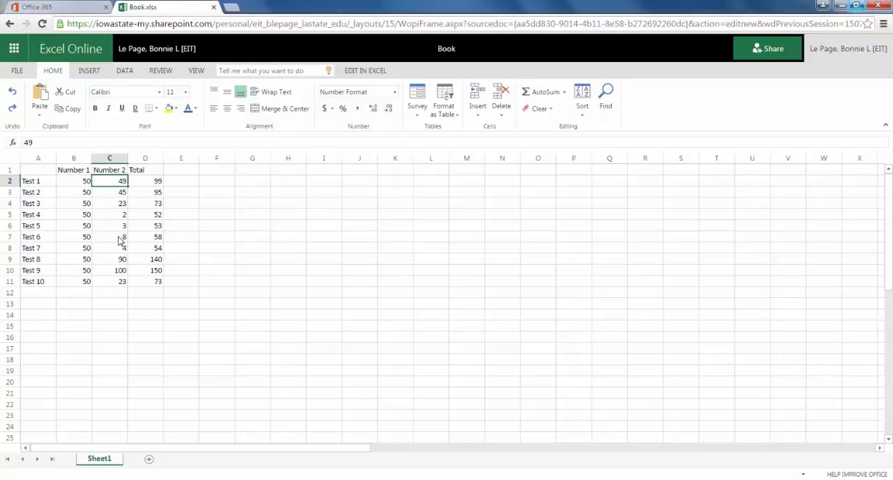
left_click(119, 286, "shift")
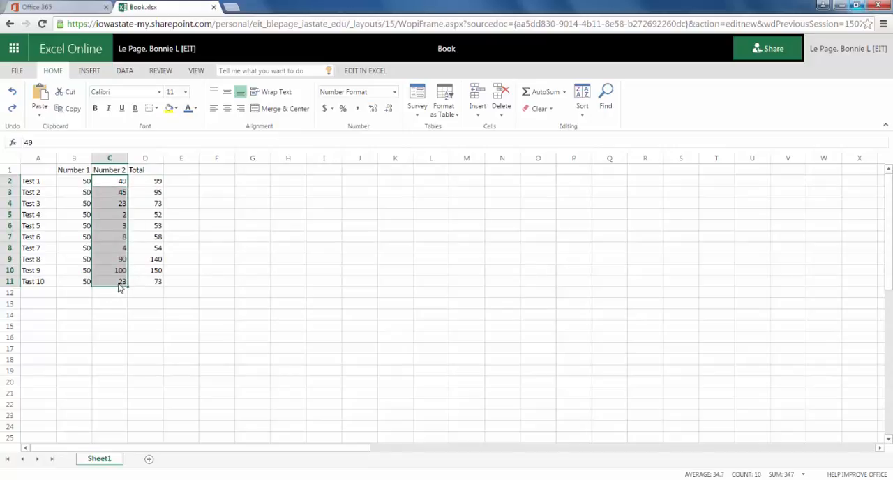
key("ctrl+c")
left_click(285, 197)
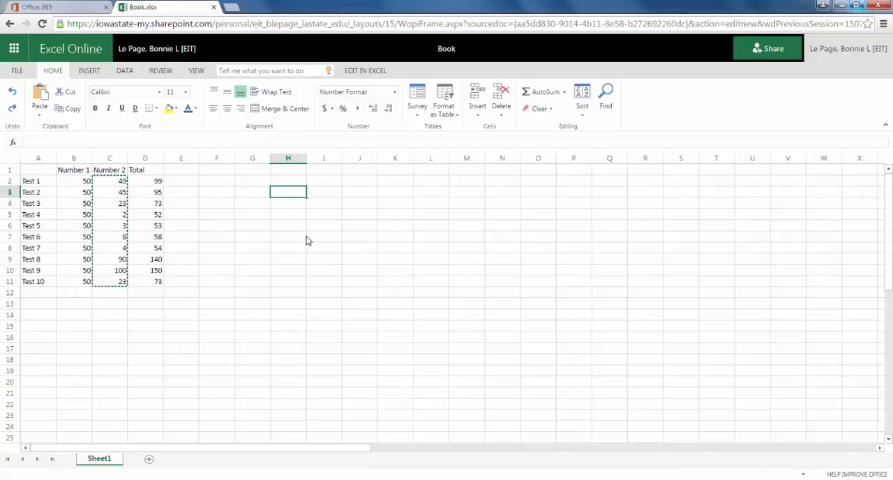
key("ctrl+v")
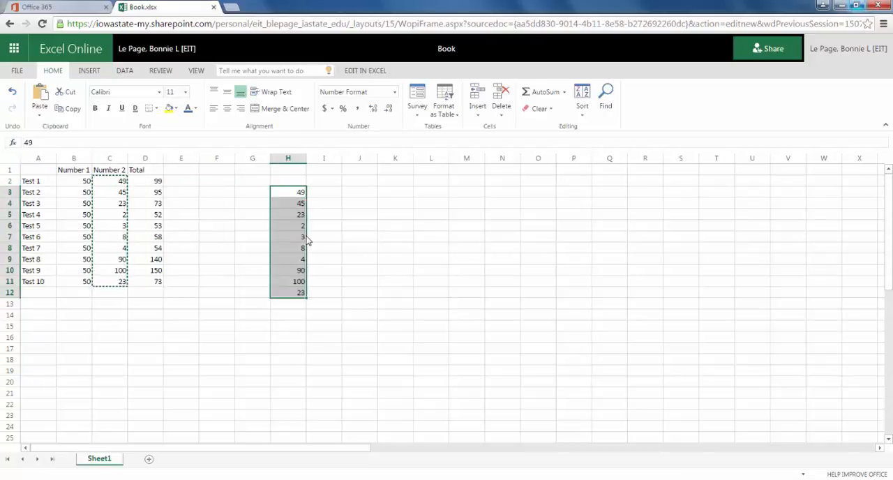
Sort the copied numbers in H3:H12 in descending order and re-sort them in ascending order
left_click(582, 103)
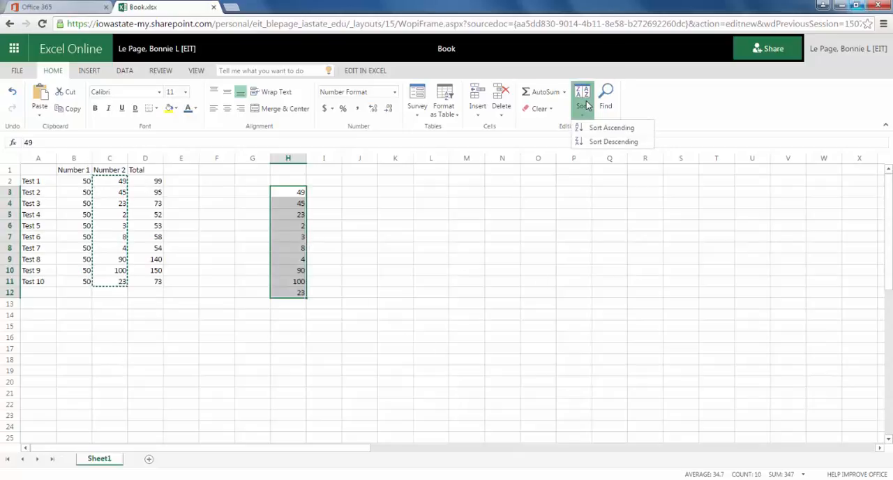
left_click(612, 142)
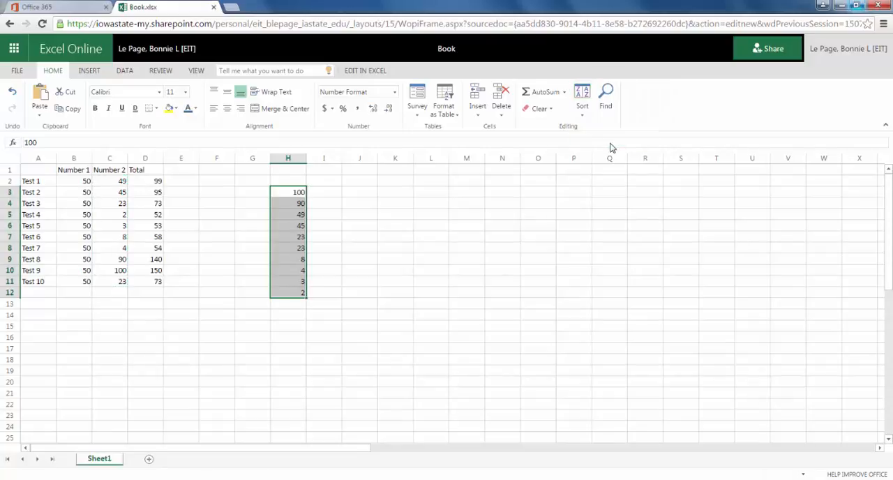
left_click(582, 103)
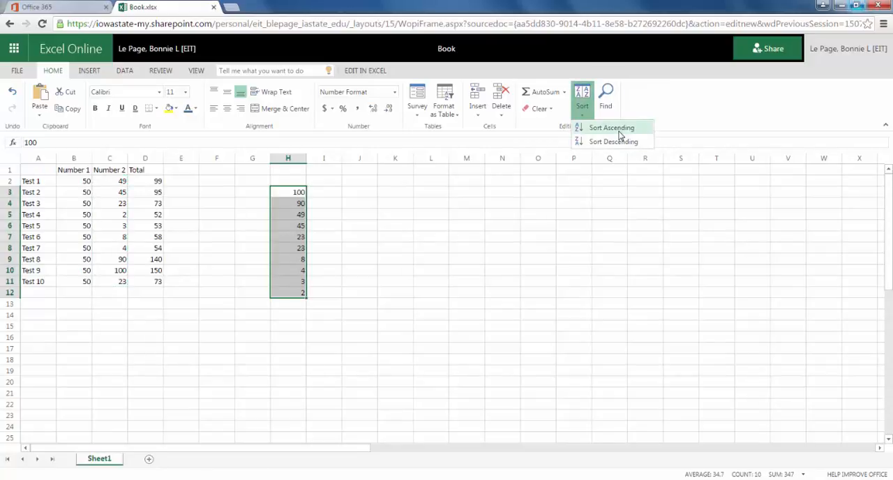
left_click(614, 128)
left_click(328, 216)
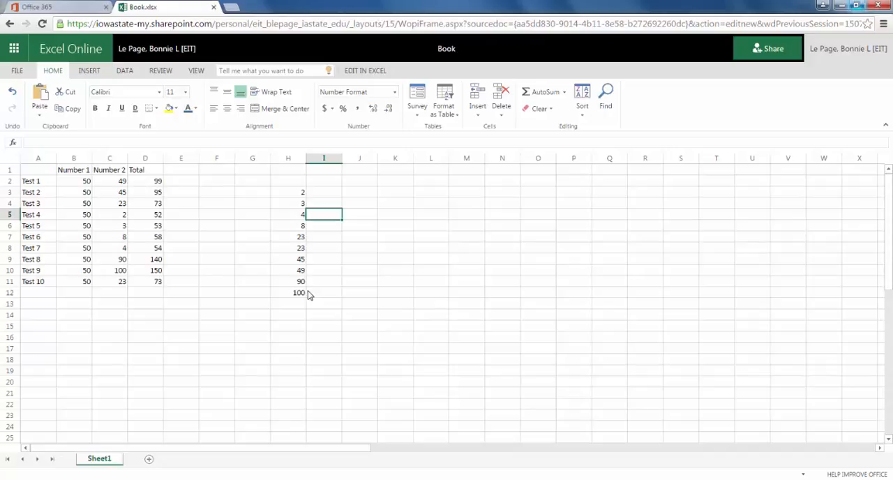
Delete the copied numbers in H3:H12 and the whole test table in A1:D11
left_click(296, 191)
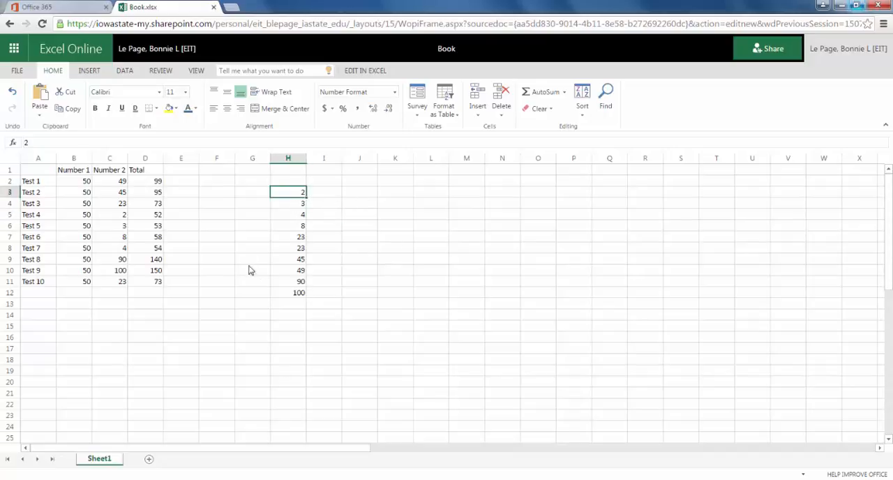
left_click(298, 295, "shift")
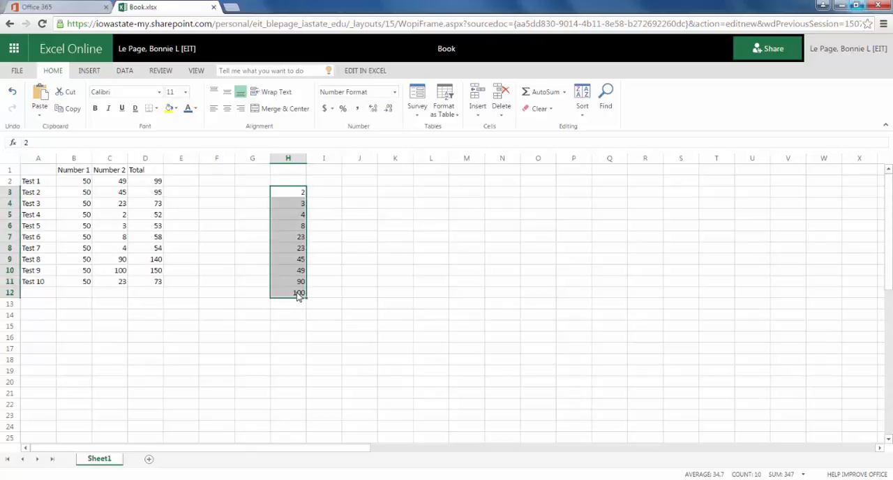
key("Delete")
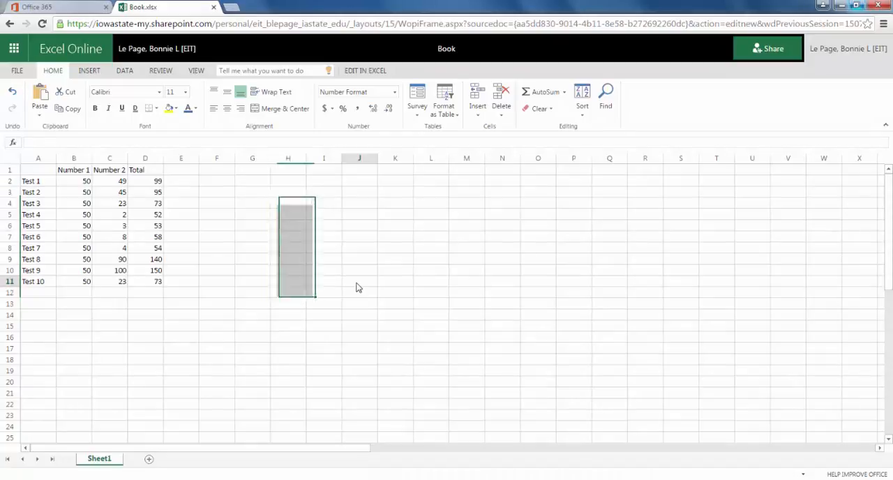
left_click(357, 284)
left_click_drag(30, 173, 149, 281)
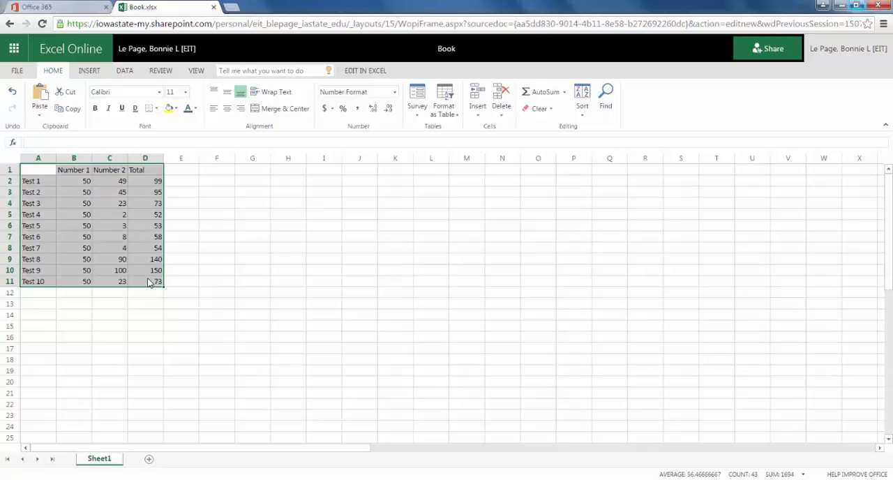
key("Delete")
left_click(277, 273)
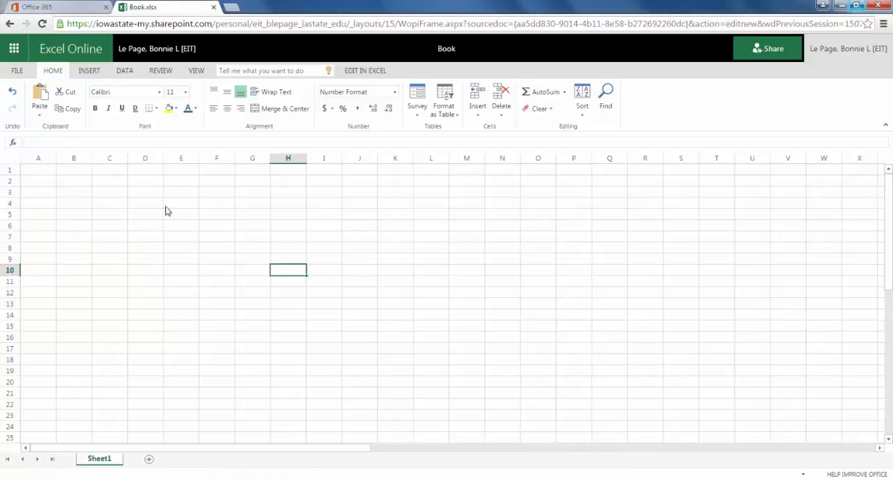
Enter 8 in cell A2 and 1 in cell B2
left_click(40, 195)
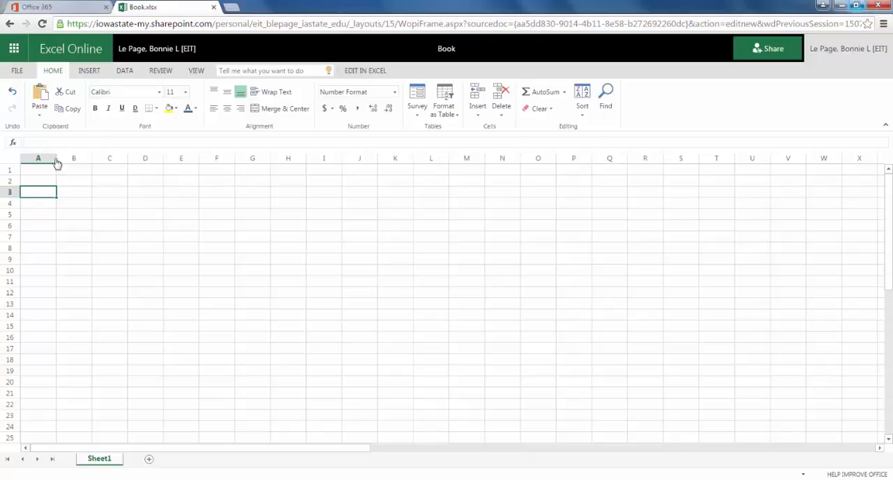
left_click(43, 180)
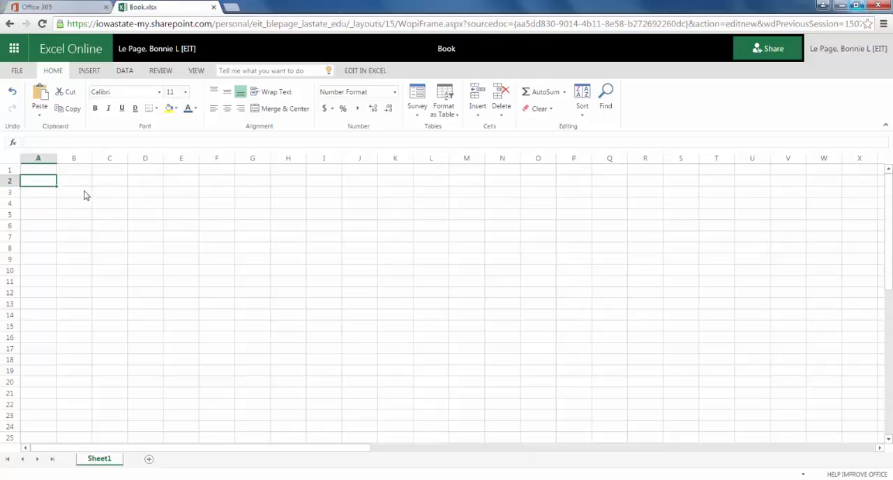
type("8")
left_click(73, 183)
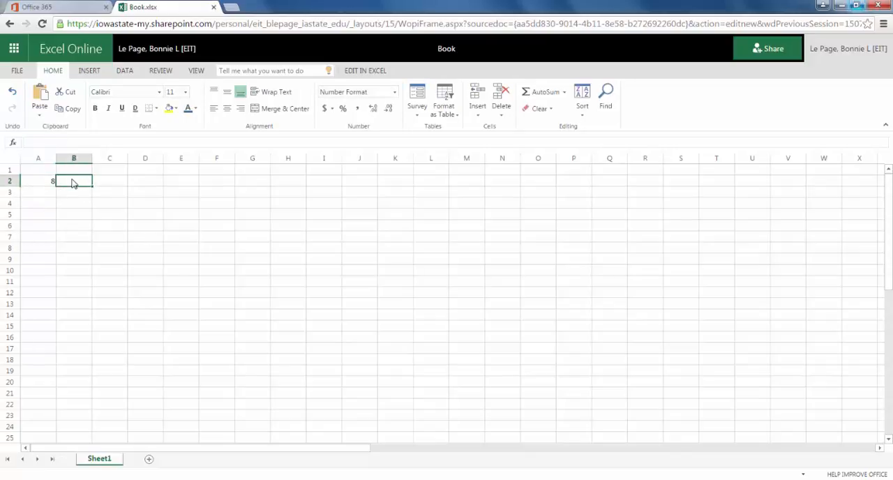
type("1")
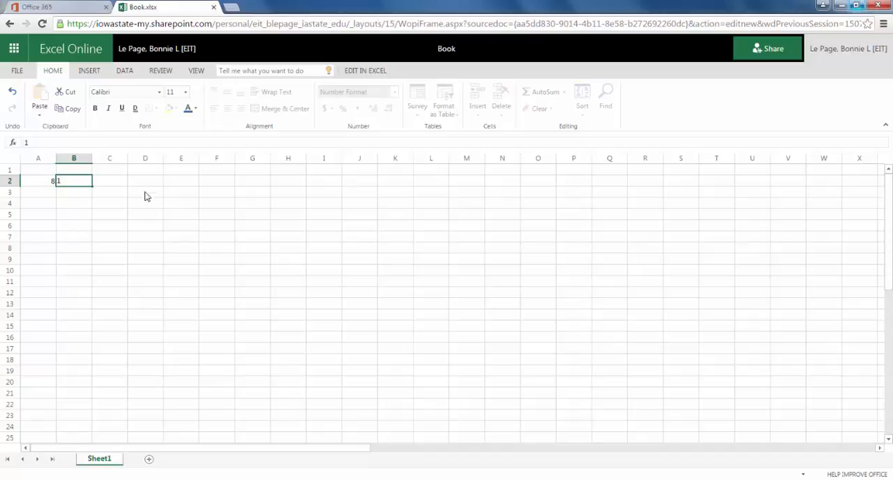
Try to enter a range formula, =A2:DC2, in cell C2
left_click(119, 182)
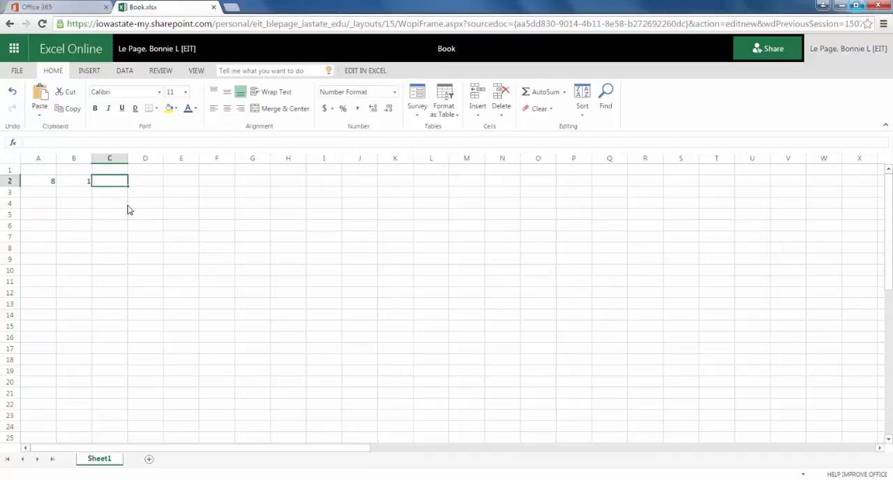
type("=")
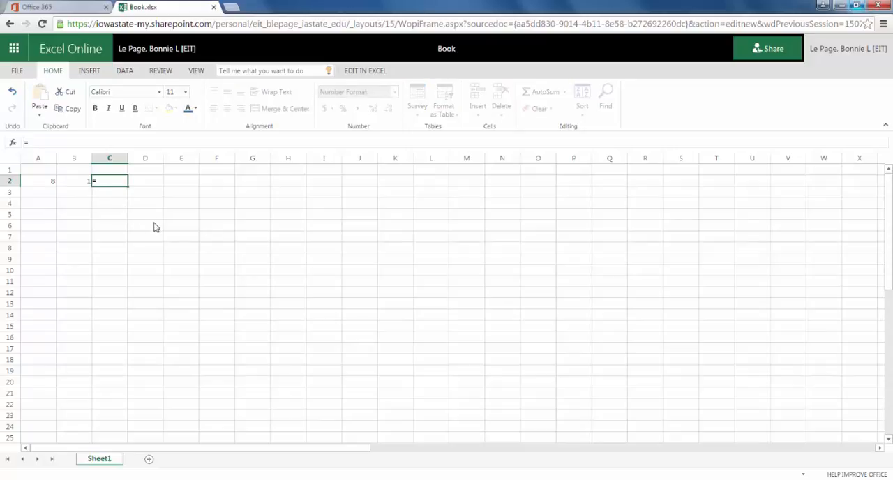
left_click(51, 182)
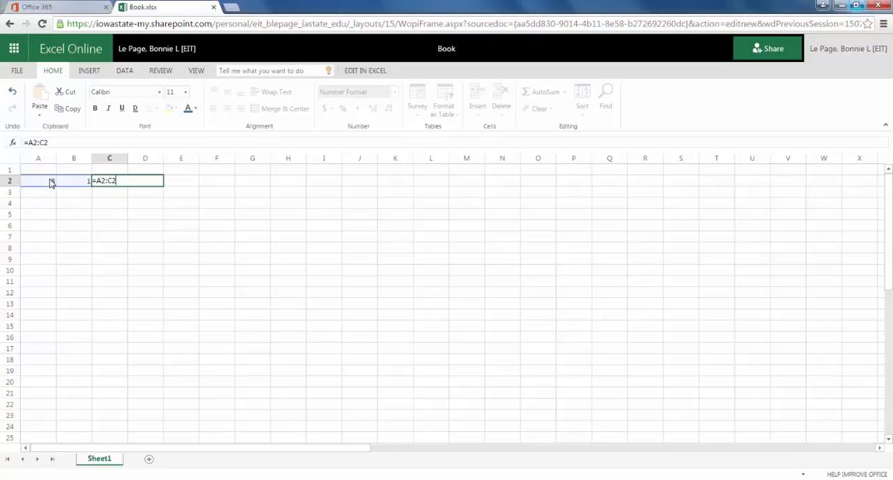
left_click(109, 183)
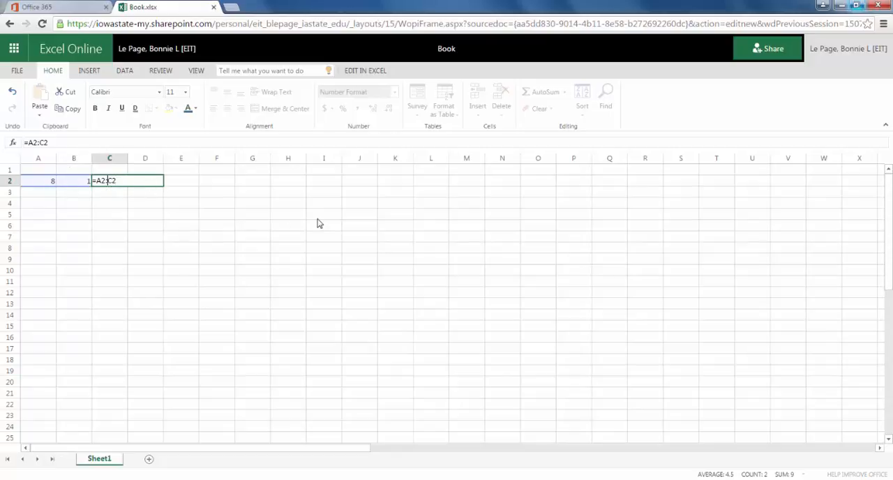
type("D2")
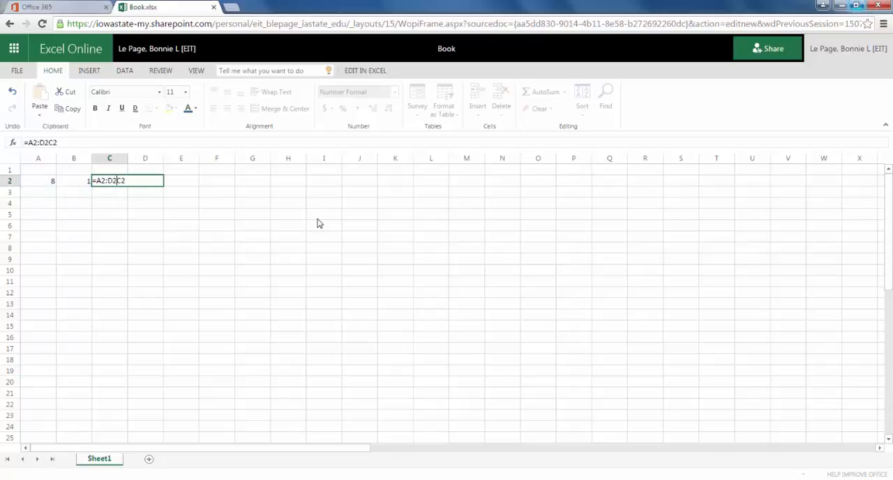
key("BackSpace")
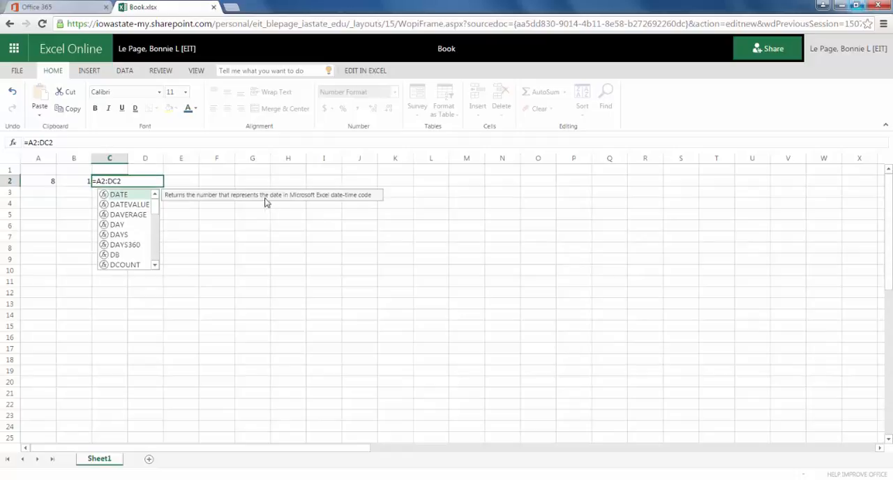
left_click(265, 282)
Correct the formula in cell C2 to =A2+B2 so it adds the two numbers
left_click(118, 186)
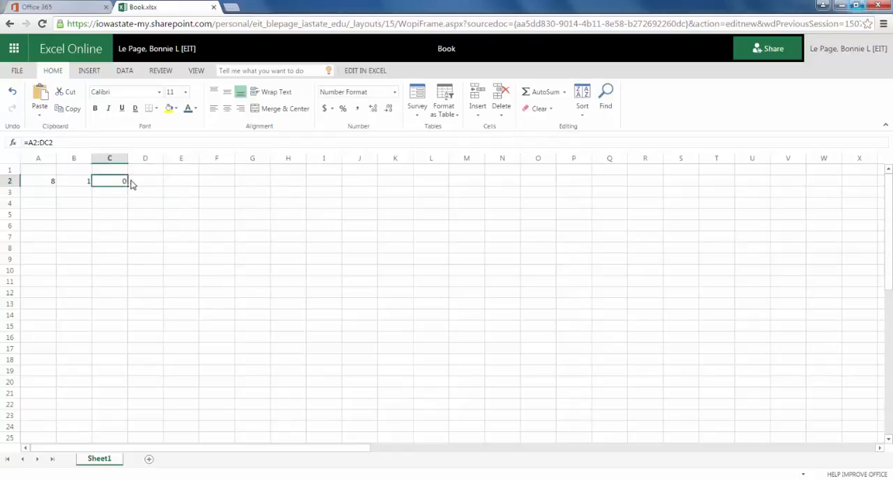
double_click(119, 183)
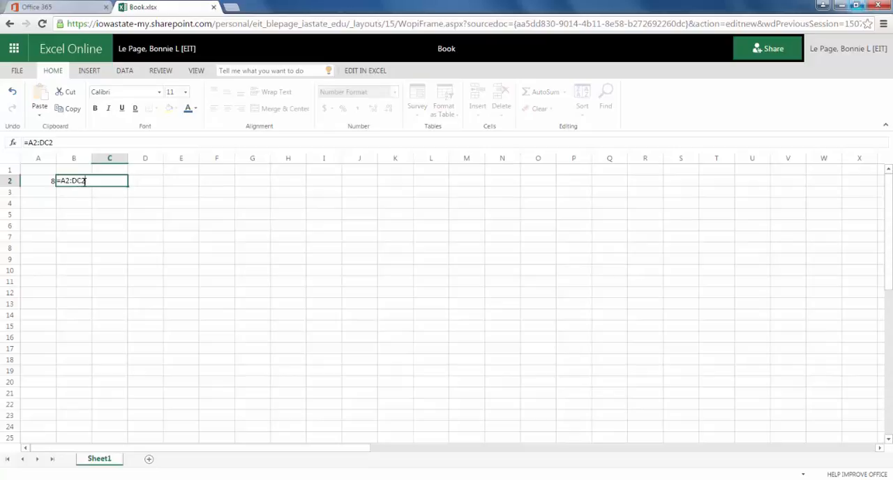
key("BackSpace")
key("BackSpace")
key("BackSpace")
key("BackSpace")
type("+B2")
key("Return")
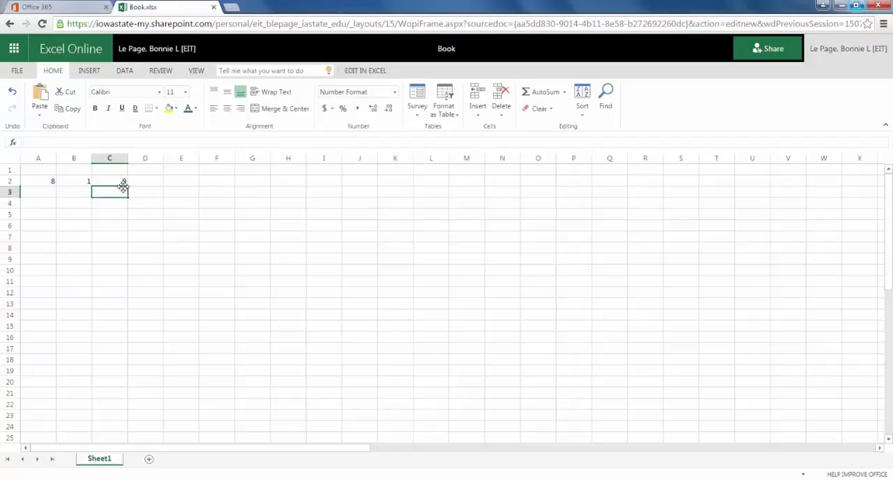
Change the value in cell A2 to 100 and check the sum in column C
left_click(45, 186)
double_click(44, 186)
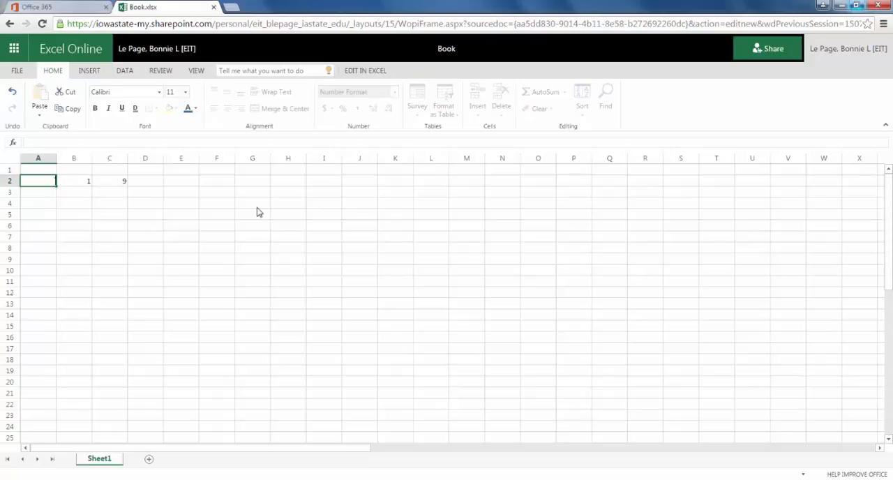
type("100")
key("BackSpace")
key("BackSpace")
key("BackSpace")
type("10")
key("BackSpace")
type("00")
key("Return")
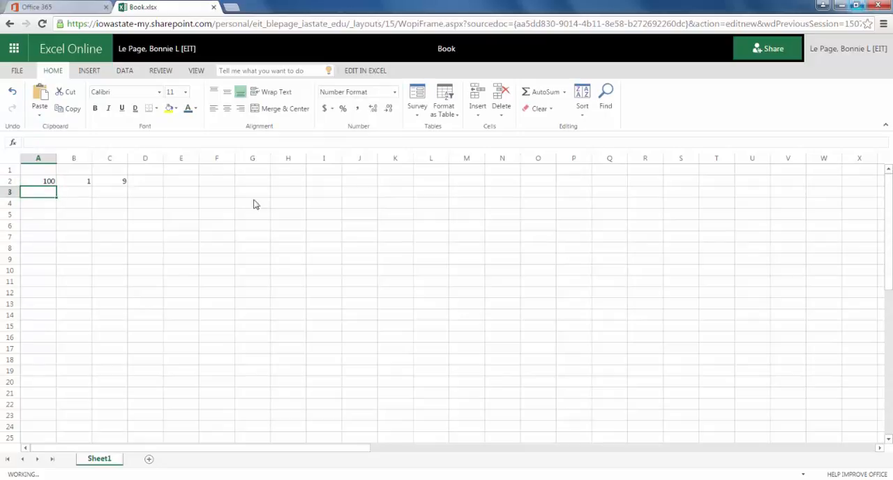
left_click(103, 182)
left_click(126, 230)
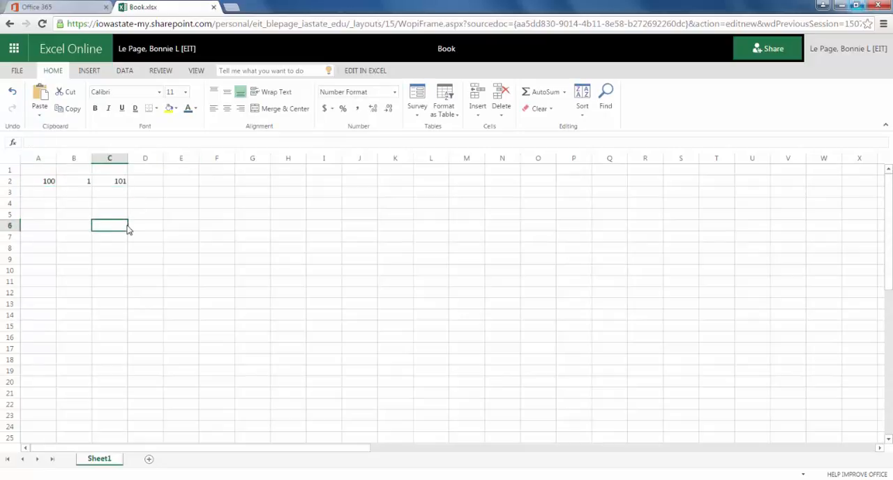
Copy the sum formula from cell C2 to cell C5 and check its cell references
left_click(118, 183)
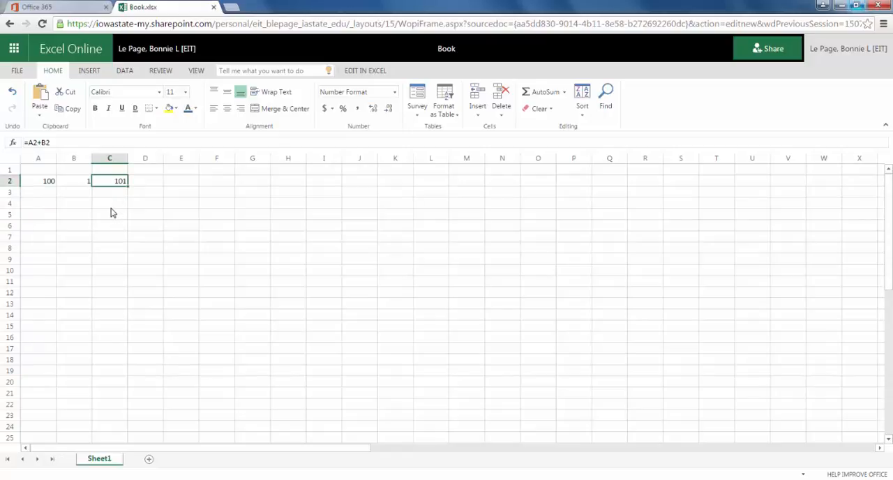
left_click_drag(115, 182, 124, 207)
left_click(170, 229)
left_click(115, 181)
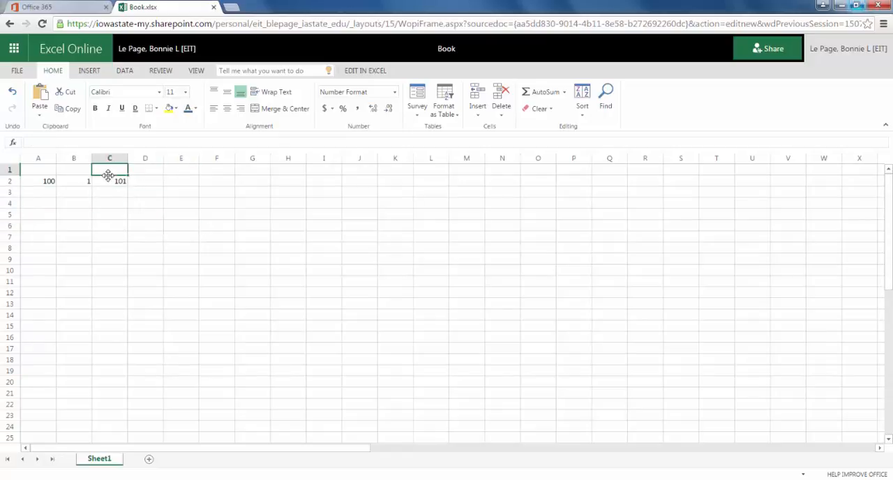
left_click_drag(128, 186, 123, 230)
left_click(182, 260)
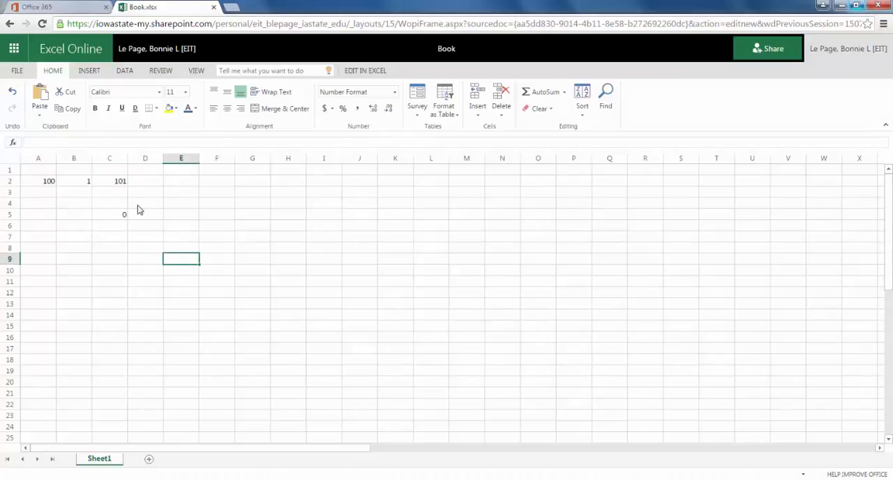
left_click(123, 213)
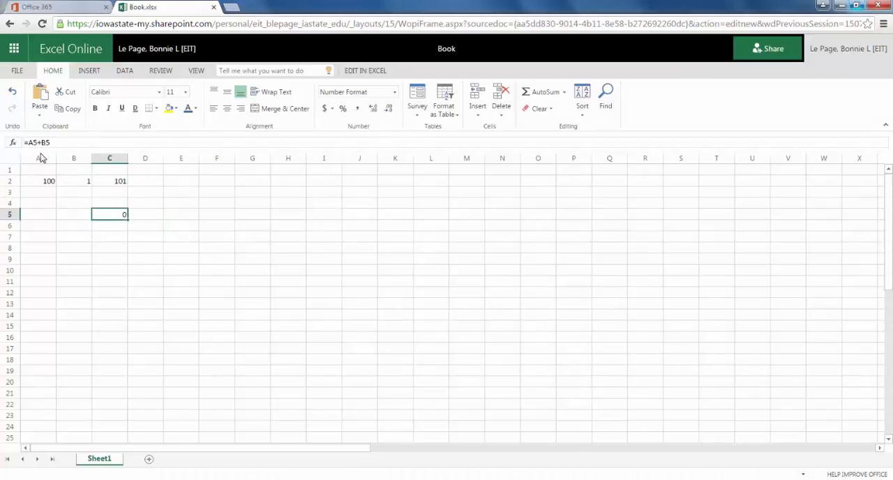
Enter 70 in cell A5 and 2 in cell B5
left_click(43, 208)
left_click(43, 214)
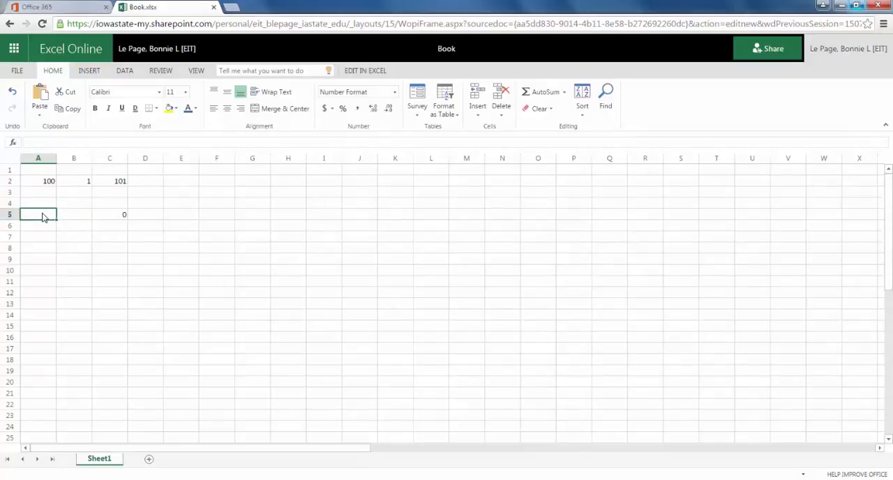
type("70")
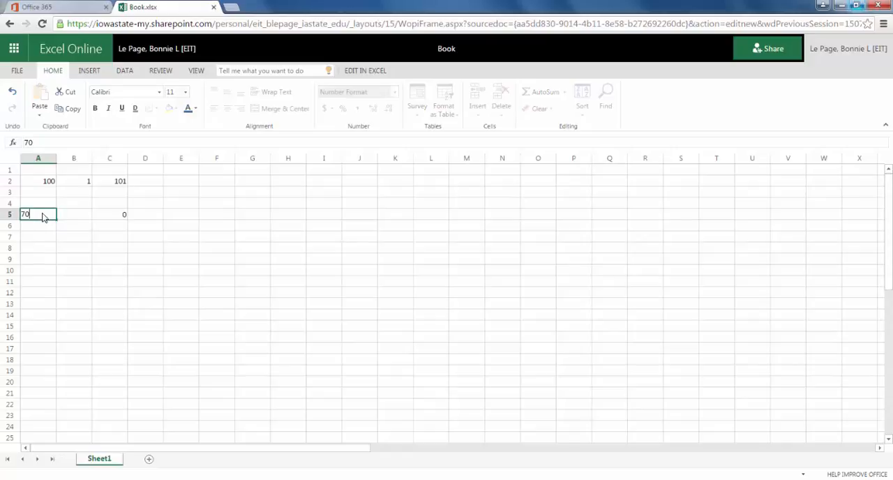
key("Tab")
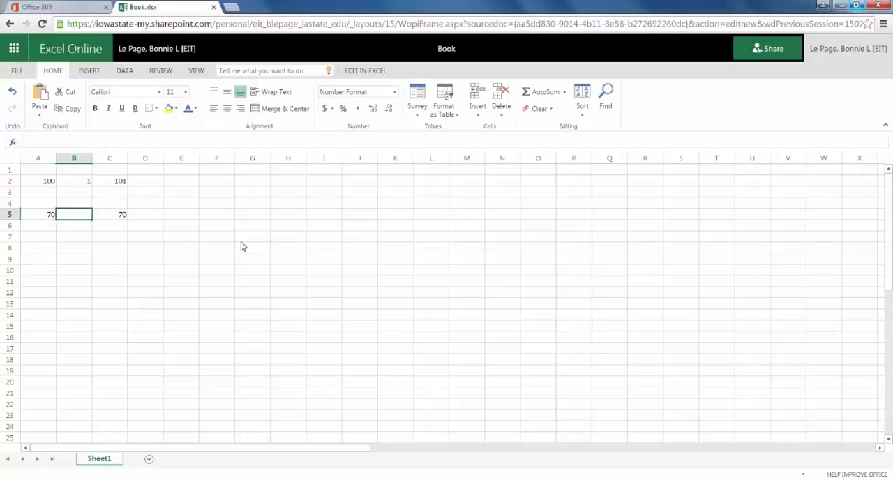
Change the formula in cell C5 from addition to multiplication, =A5*B5, and check it
double_click(123, 215)
key("Left")
key("Left")
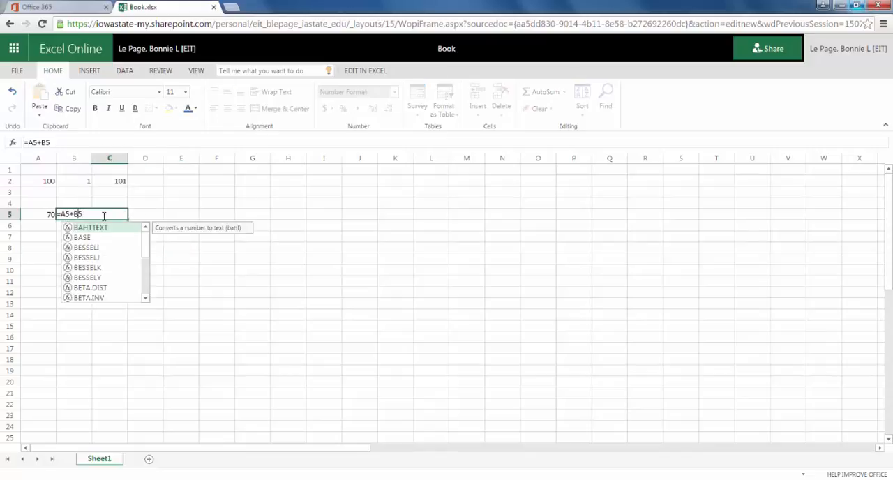
key("BackSpace")
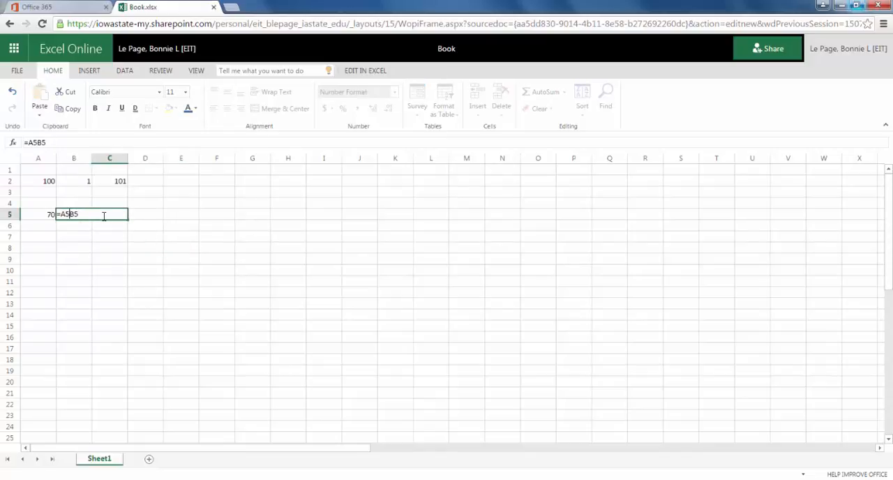
type("*")
key("Return")
left_click(189, 247)
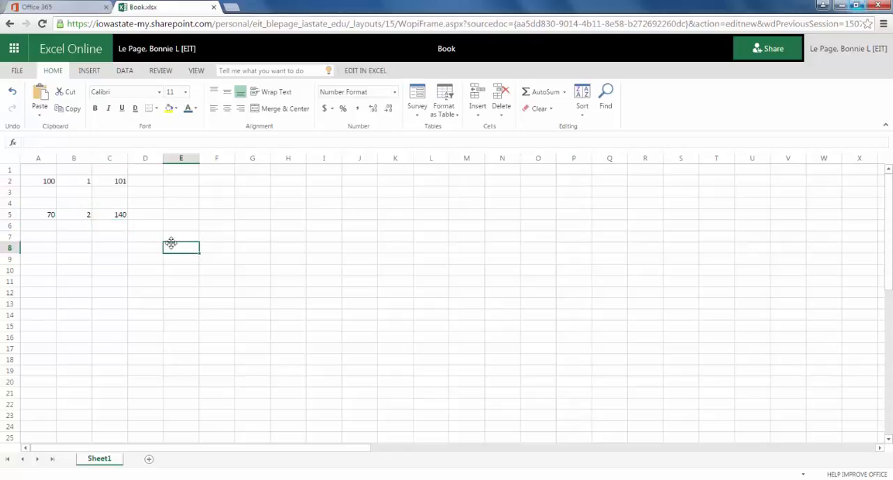
left_click(122, 214)
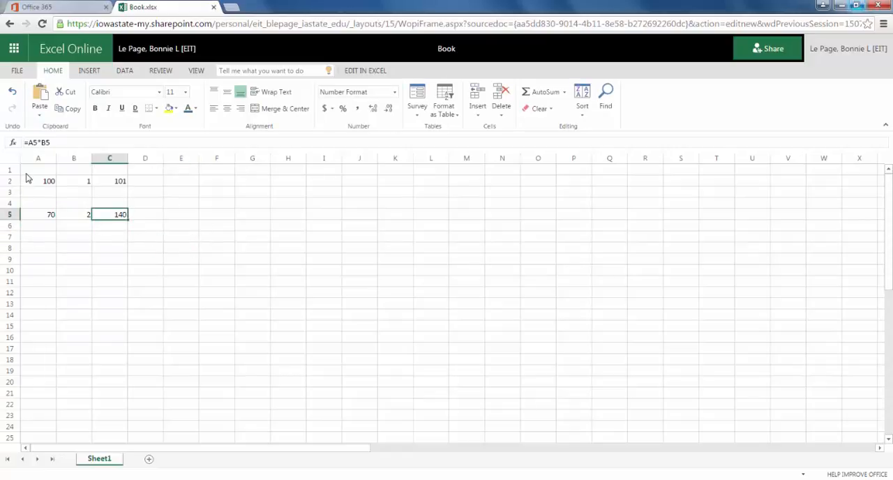
Clear the numbers and formulas in the range A1:C5
left_click_drag(31, 172, 119, 221)
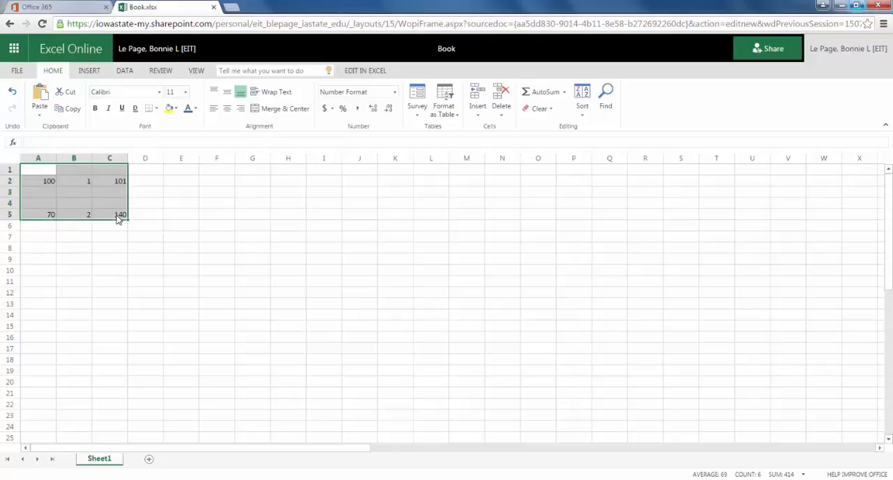
key("Delete")
left_click(144, 248)
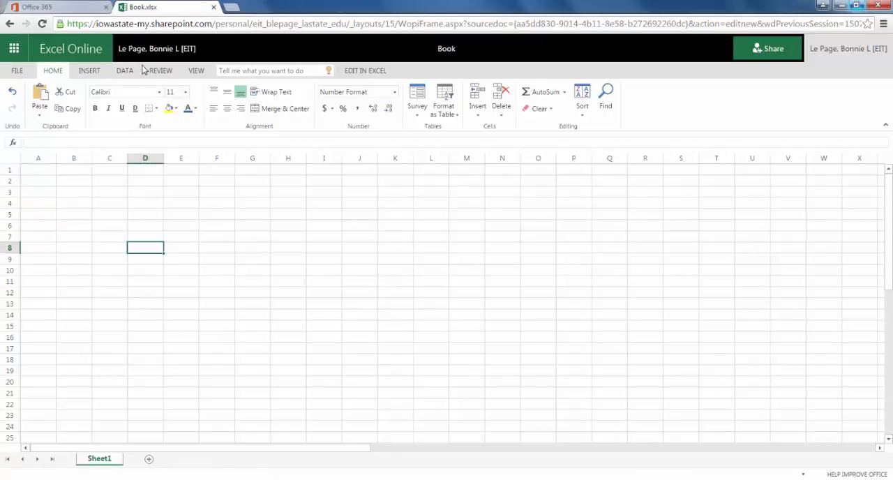
Look over the available insert commands for tables and charts, and try to view the data commands
left_click(88, 72)
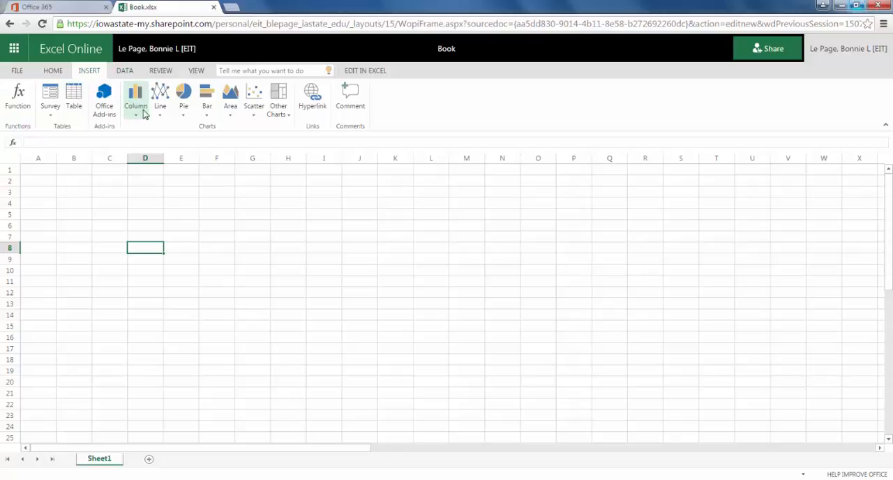
left_click(129, 59)
left_click(125, 72)
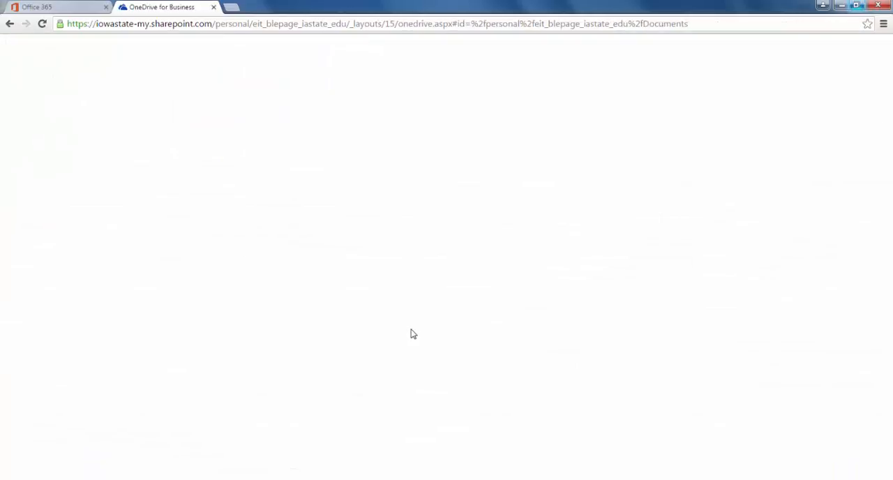